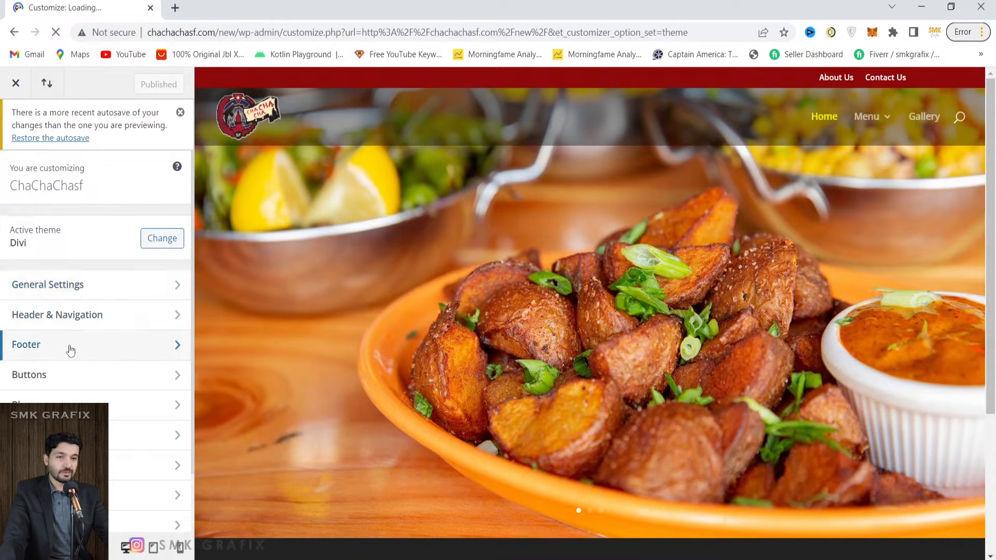
Step: Open the Bottom Bar settings of the footer and start editing the footer credits
{"action": "left_click", "coordinate": [148, 351]}
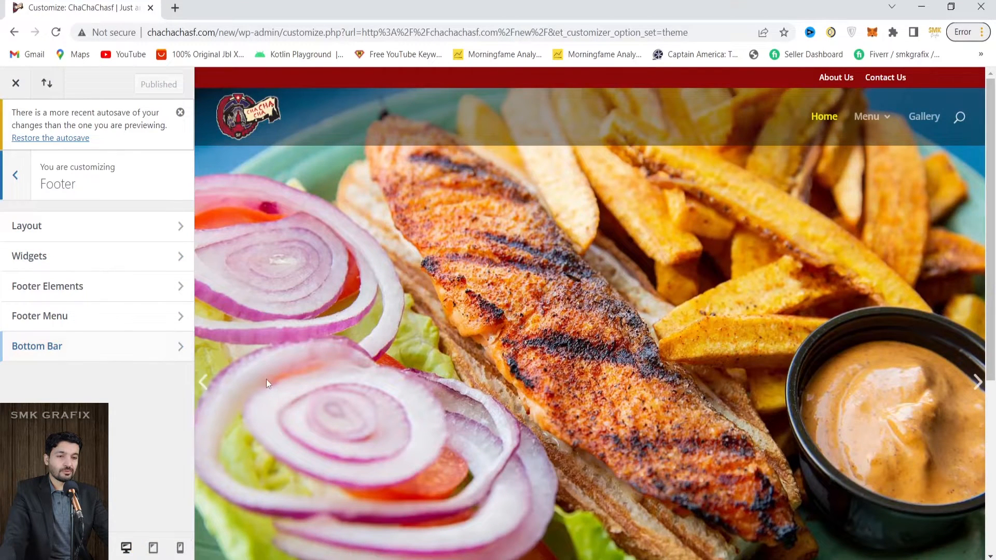
{"action": "scroll", "coordinate": [266, 379], "scroll_direction": "down", "scroll_amount": 5}
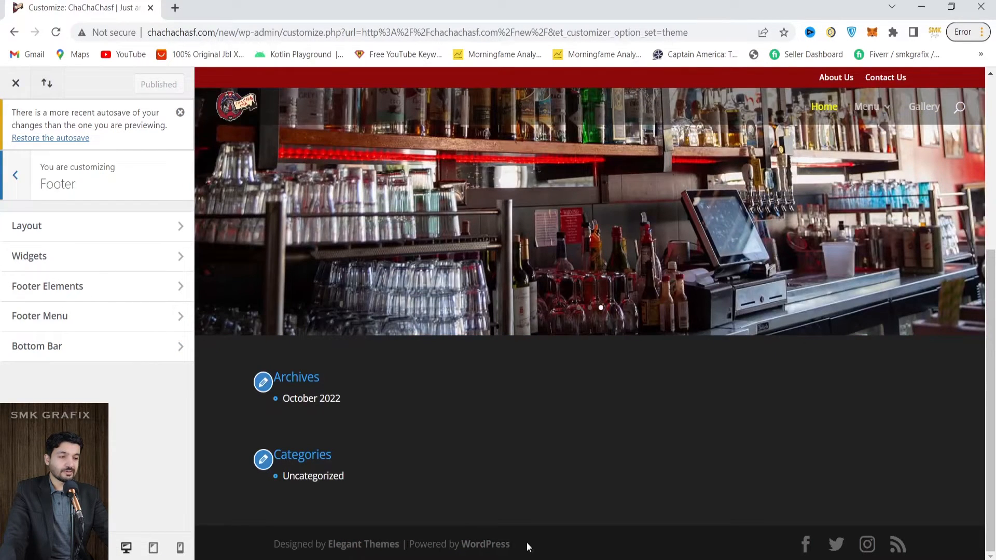
{"action": "left_click", "coordinate": [182, 347]}
{"action": "scroll", "coordinate": [123, 414], "scroll_direction": "down", "scroll_amount": 3}
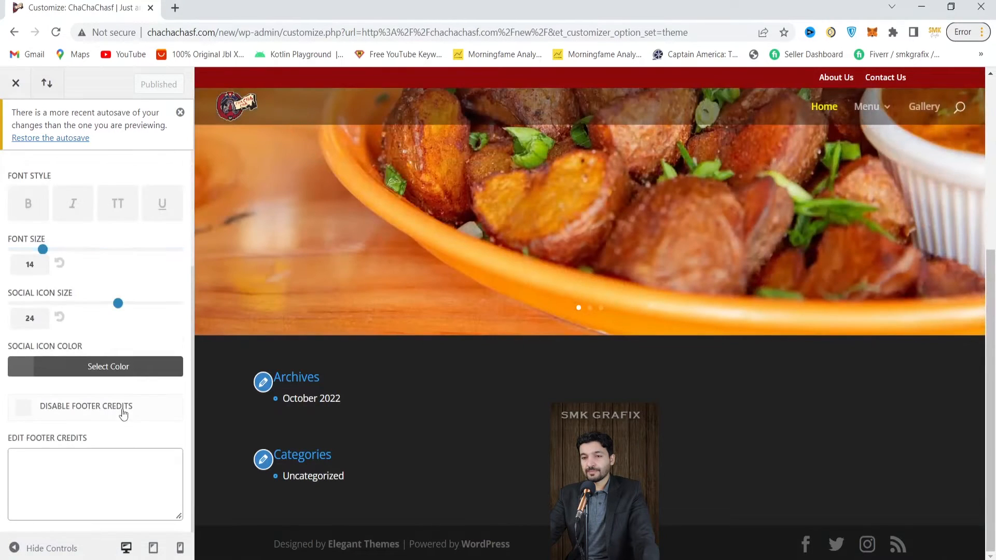
{"action": "left_click", "coordinate": [105, 467]}
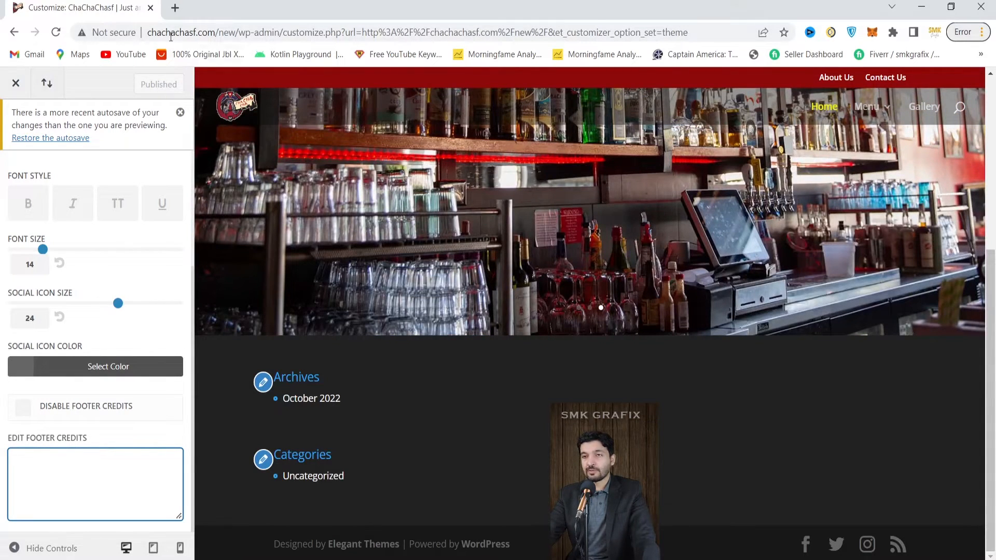
Step: Search for papitosf in a new browser tab and open the papitosf.com website
{"action": "left_click", "coordinate": [176, 9]}
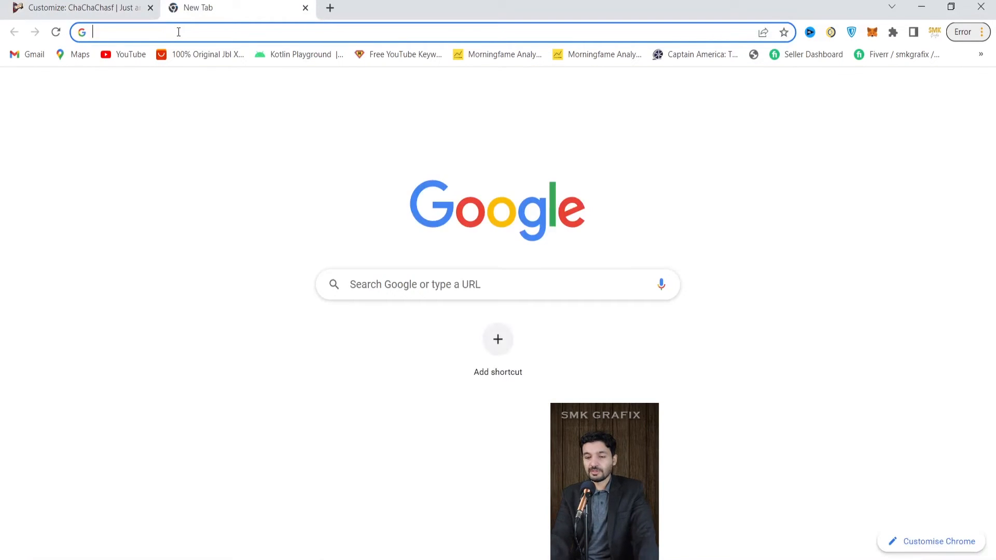
{"action": "type", "text": "pa"}
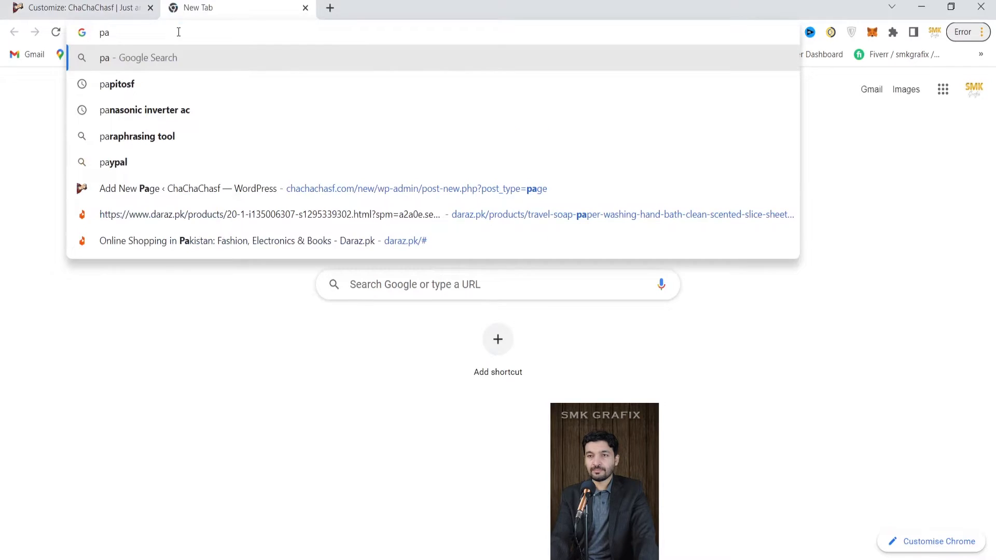
{"action": "key", "text": "Down"}
{"action": "key", "text": "Return"}
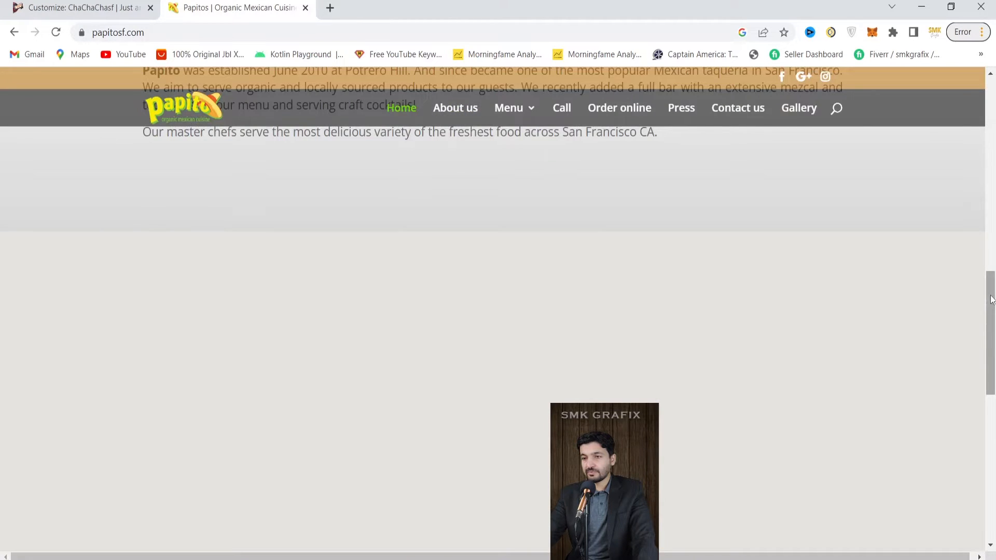
Step: Copy the line "Copyright © 2020 Papitos S.F" from the Papitos website's footer
{"action": "left_click_drag", "start_coordinate": [991, 300], "coordinate": [991, 446]}
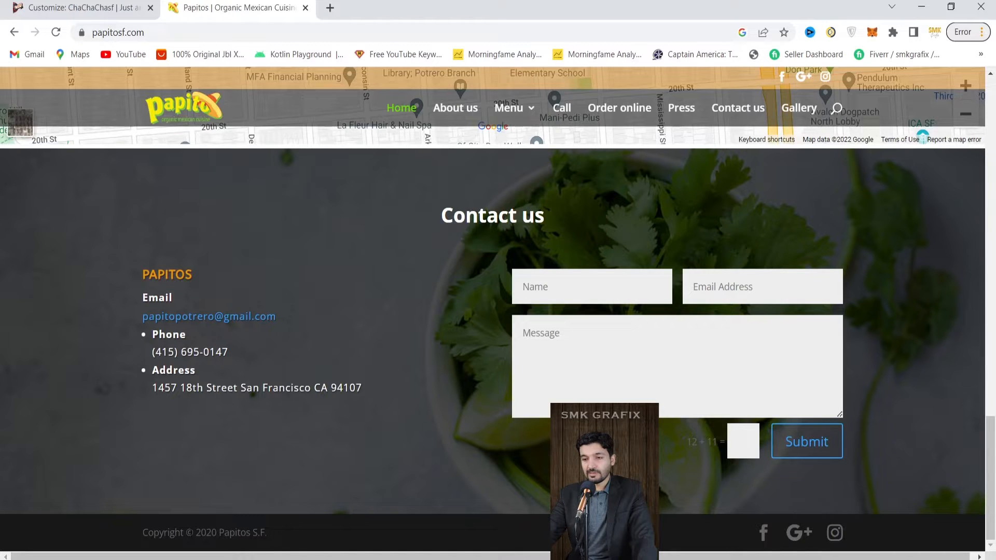
{"action": "left_click_drag", "start_coordinate": [266, 533], "coordinate": [136, 538]}
{"action": "right_click", "coordinate": [178, 540]}
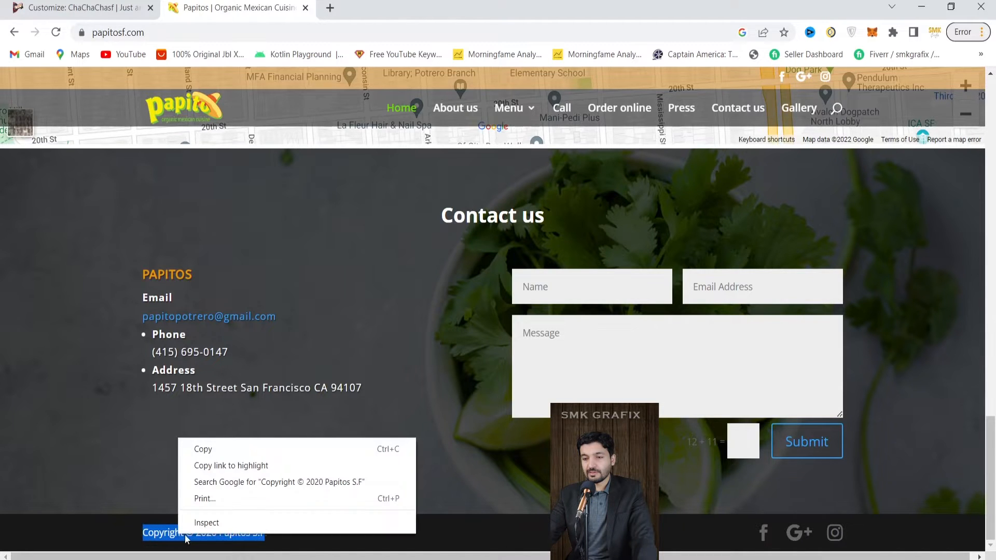
{"action": "left_click", "coordinate": [208, 449]}
Step: Paste the copied line into the customizer's footer credits and edit it to read "Copyright © 2022 ChaChaCha"
{"action": "left_click", "coordinate": [105, 7]}
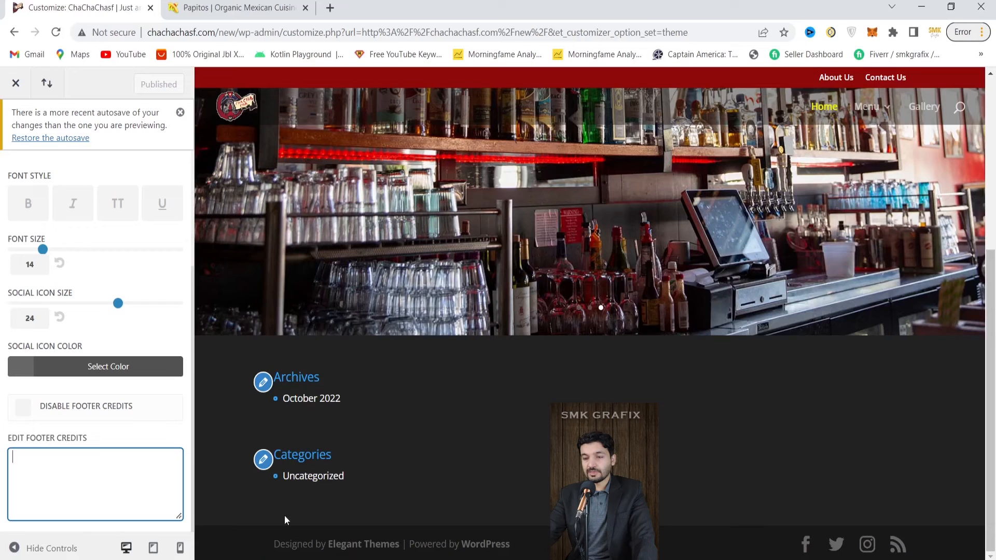
{"action": "key", "text": "ctrl+v"}
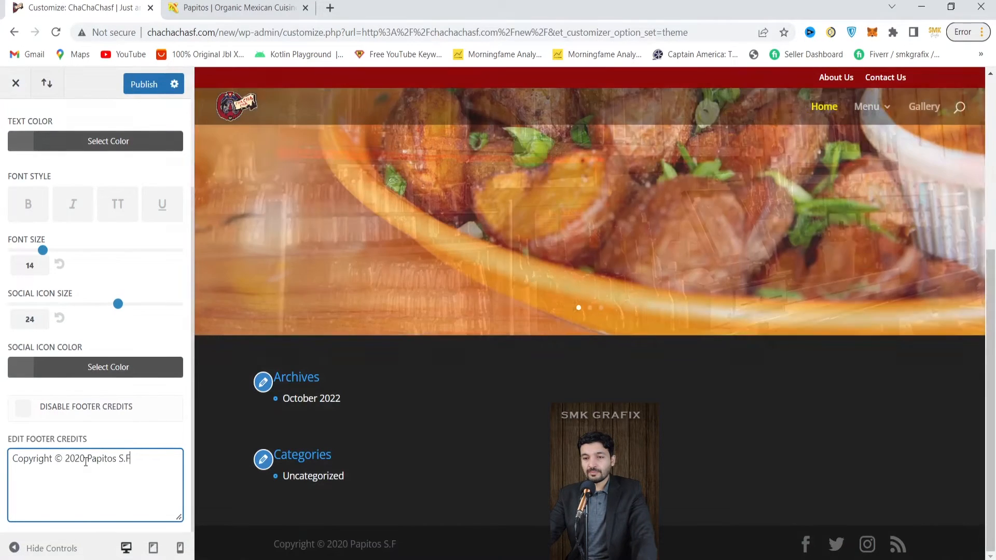
{"action": "left_click_drag", "start_coordinate": [84, 459], "coordinate": [80, 461]}
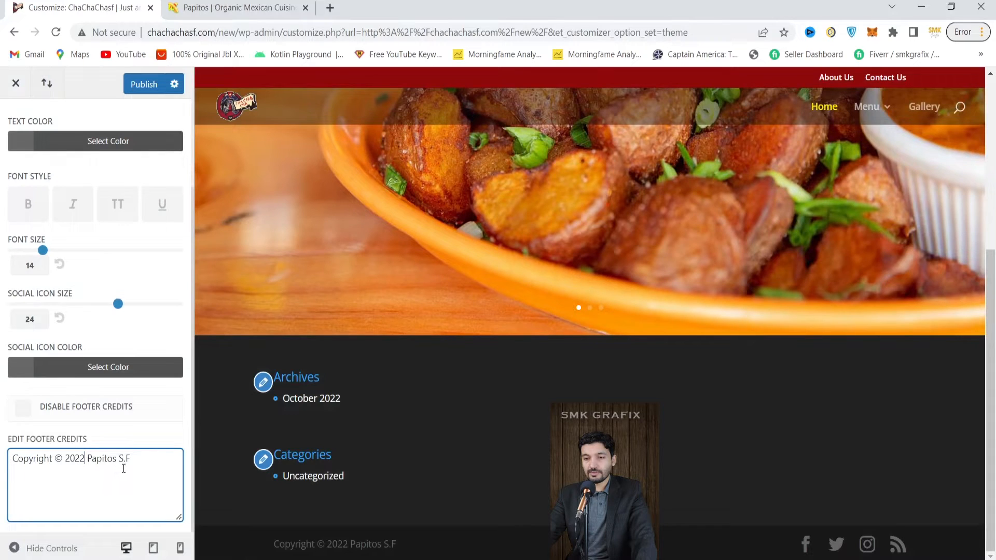
{"action": "left_click_drag", "start_coordinate": [132, 459], "coordinate": [88, 458]}
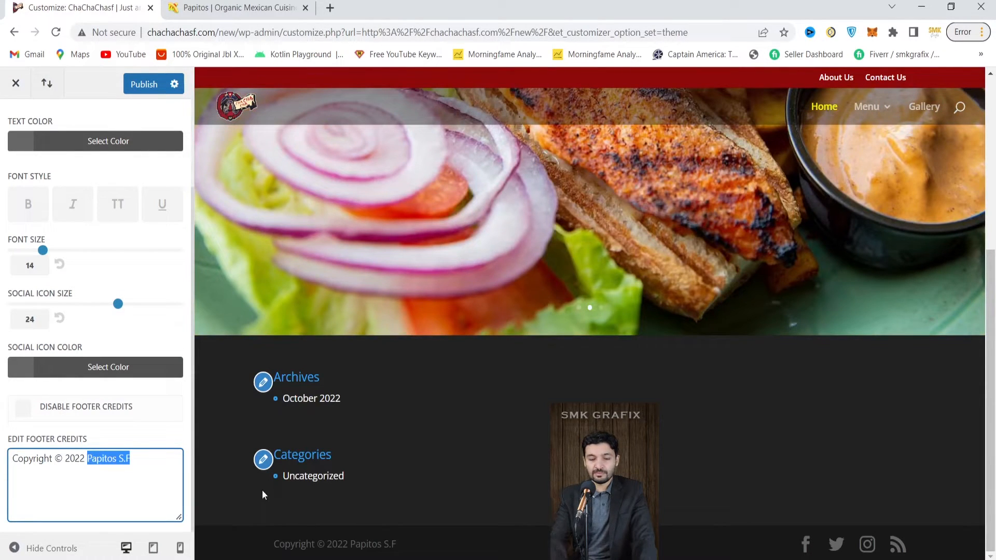
{"action": "type", "text": "ChaChaCha"}
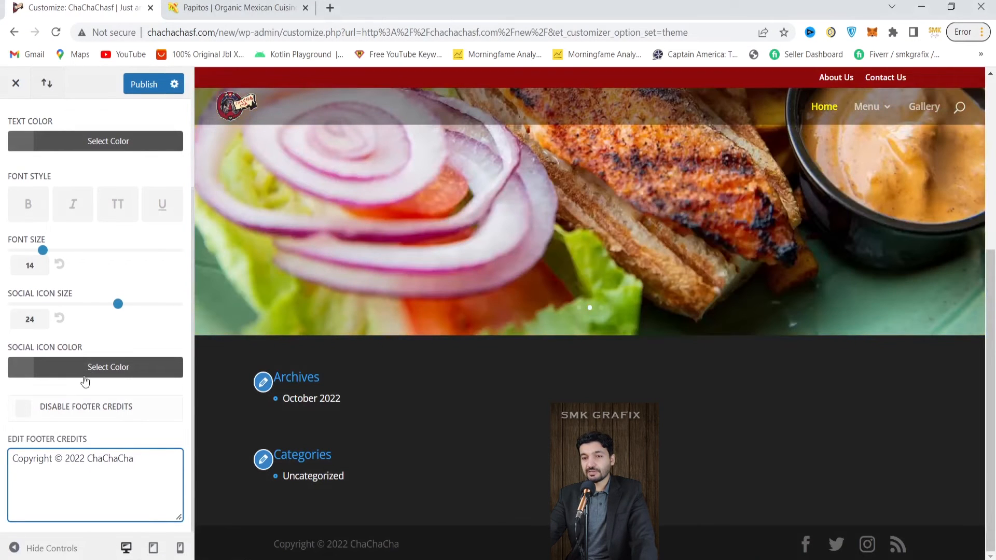
Step: Set the bottom bar's social icon size to 23 and publish the footer changes
{"action": "scroll", "coordinate": [83, 382], "scroll_direction": "up", "scroll_amount": 1}
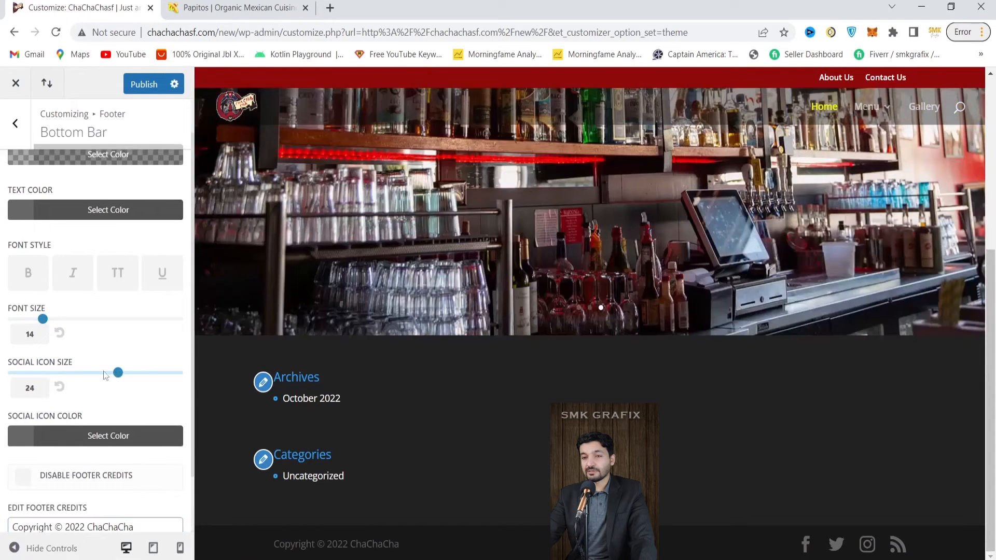
{"action": "mouse_move", "coordinate": [106, 374]}
{"action": "left_mouse_down"}
{"action": "mouse_move", "coordinate": [96, 373]}
{"action": "mouse_move", "coordinate": [125, 373]}
{"action": "mouse_move", "coordinate": [110, 374]}
{"action": "left_mouse_up"}
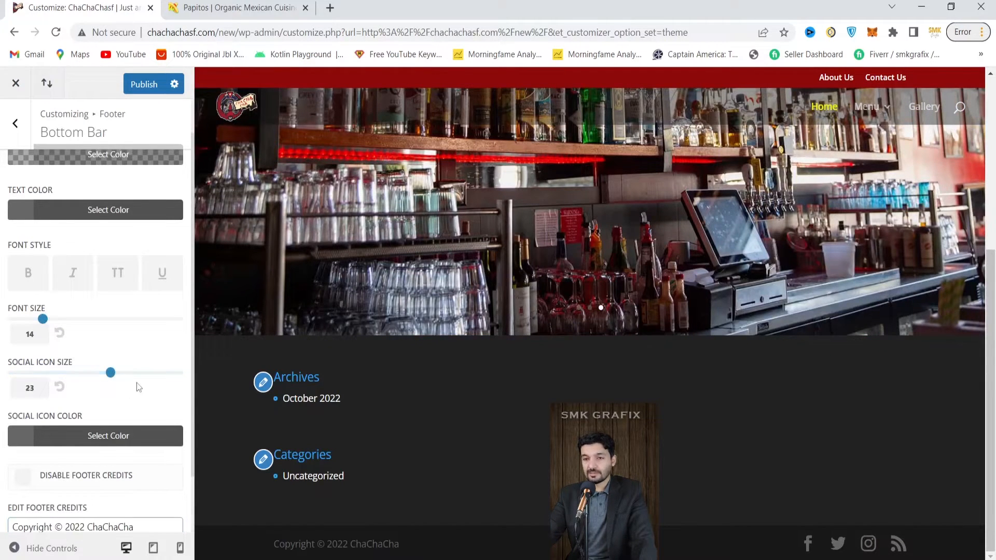
{"action": "scroll", "coordinate": [135, 389], "scroll_direction": "up", "scroll_amount": 1}
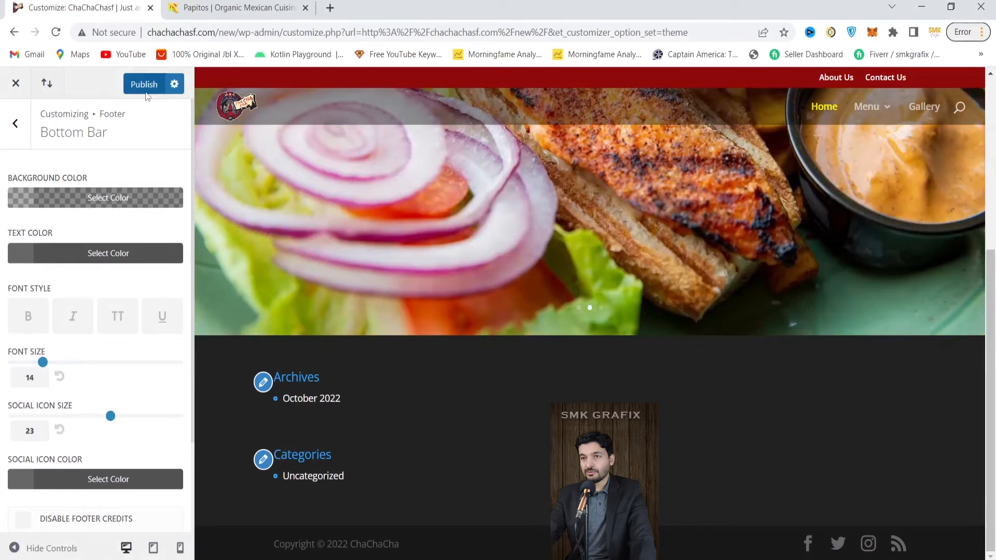
{"action": "left_click", "coordinate": [145, 86]}
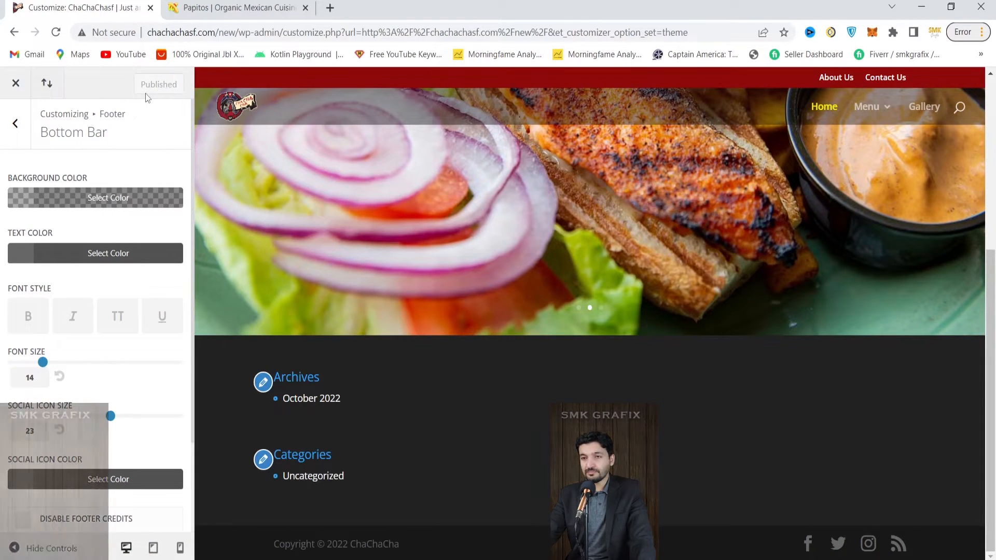
Step: Leave the theme customizer and open the Menus management page in the site's dashboard
{"action": "left_click", "coordinate": [16, 130]}
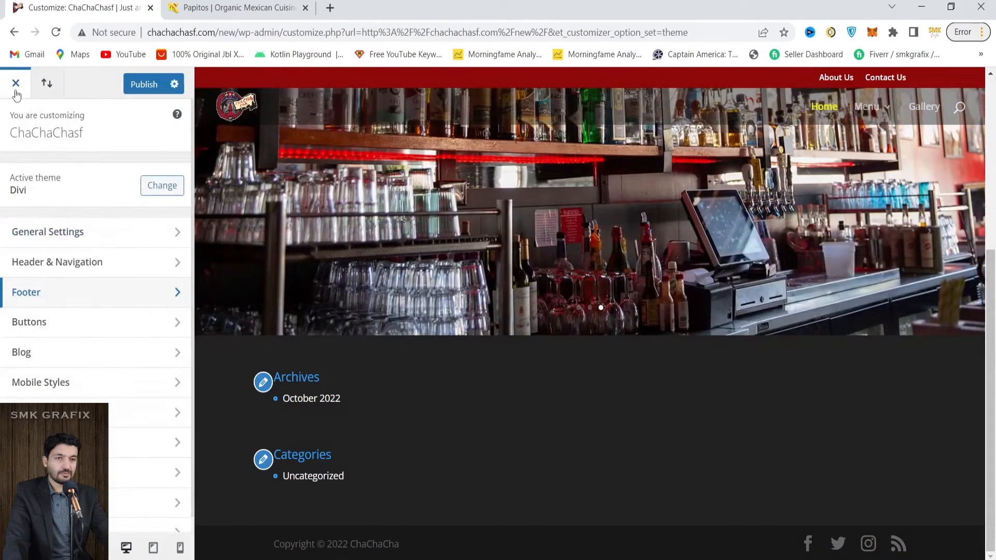
{"action": "left_click", "coordinate": [16, 84]}
{"action": "left_click", "coordinate": [560, 124]}
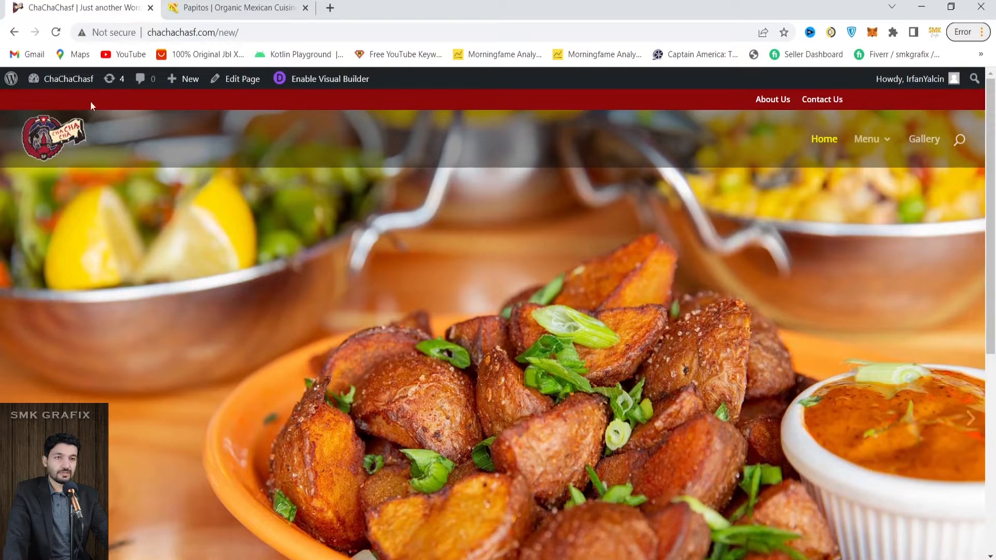
{"action": "mouse_move", "coordinate": [67, 81]}
{"action": "left_click", "coordinate": [49, 103]}
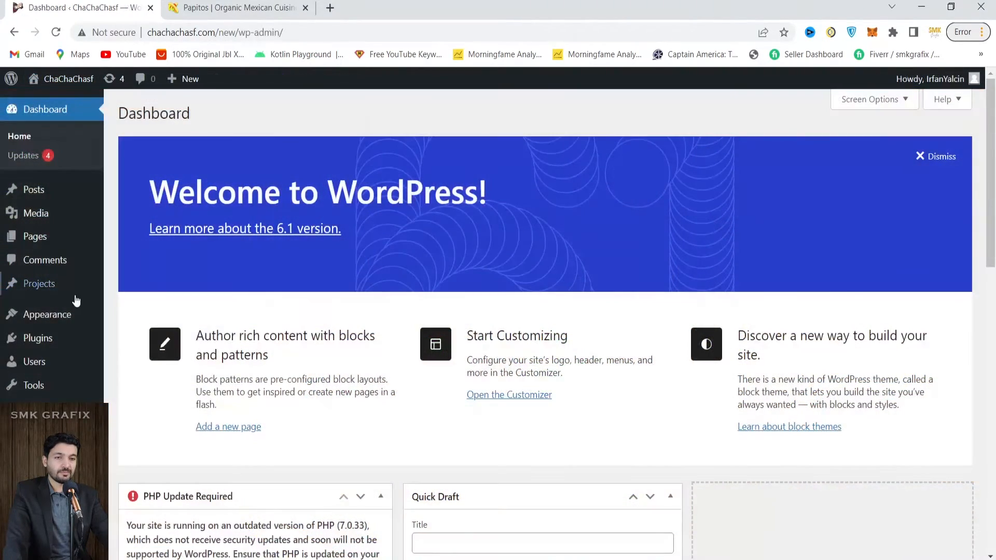
{"action": "mouse_move", "coordinate": [54, 320]}
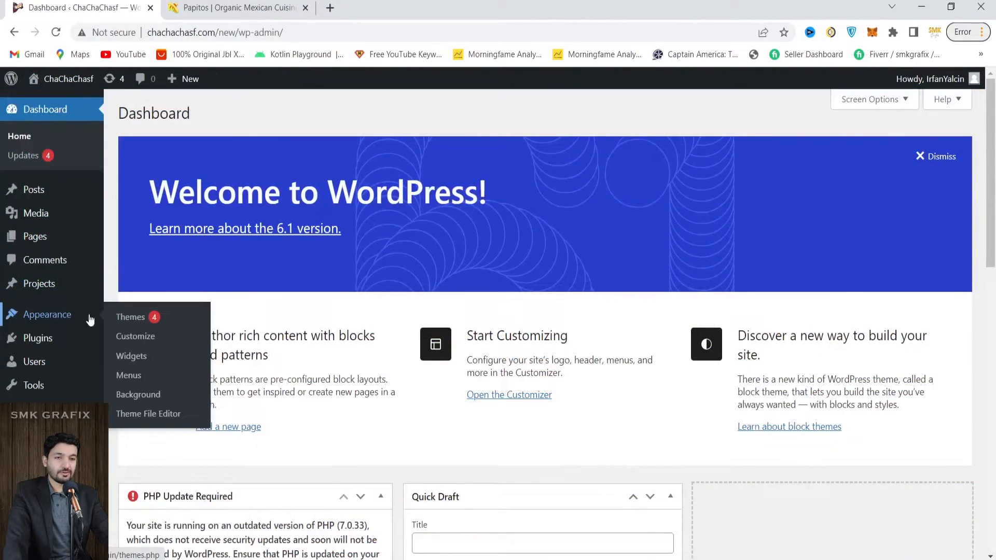
{"action": "left_click", "coordinate": [138, 376]}
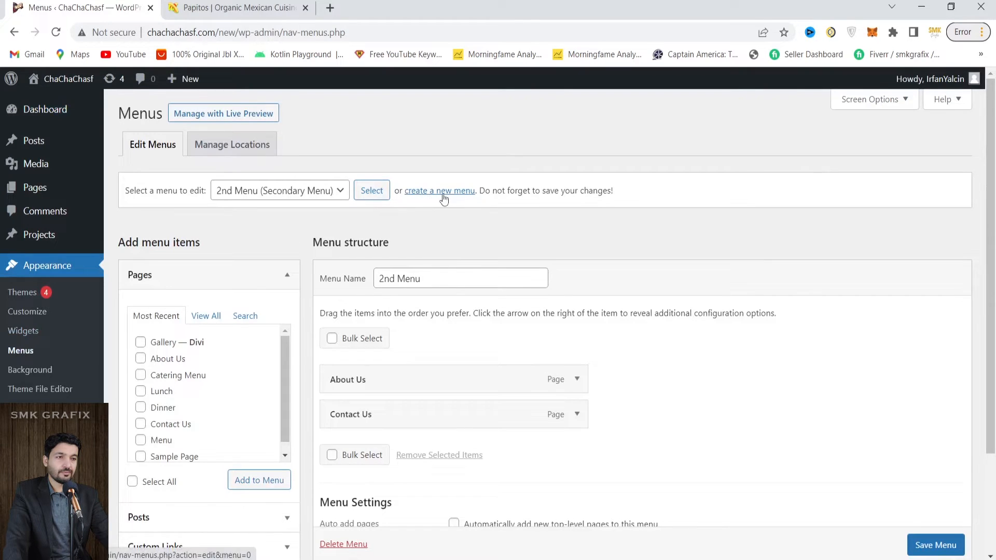
Step: Create a new menu named "footer" with Footer Menu as its display location
{"action": "left_click", "coordinate": [337, 197]}
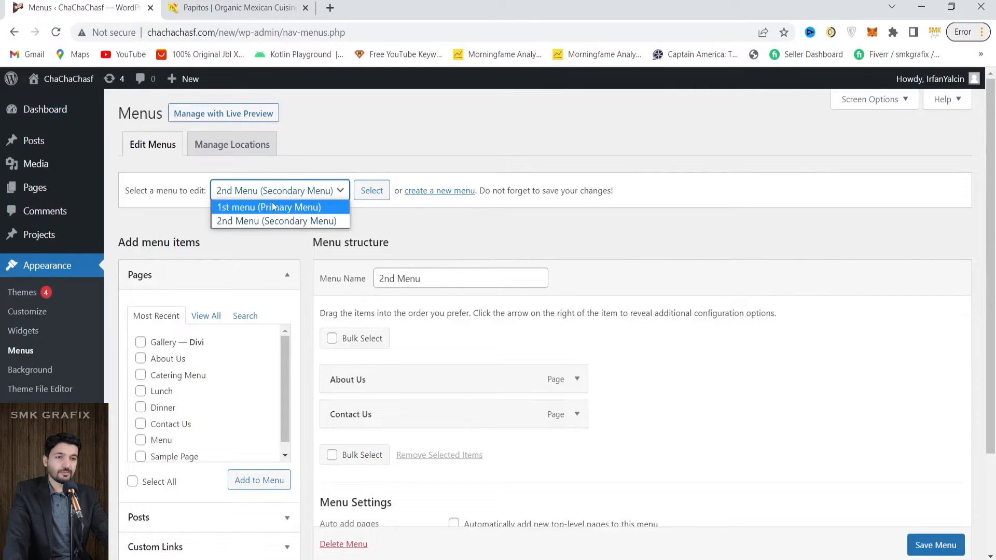
{"action": "left_click", "coordinate": [442, 199]}
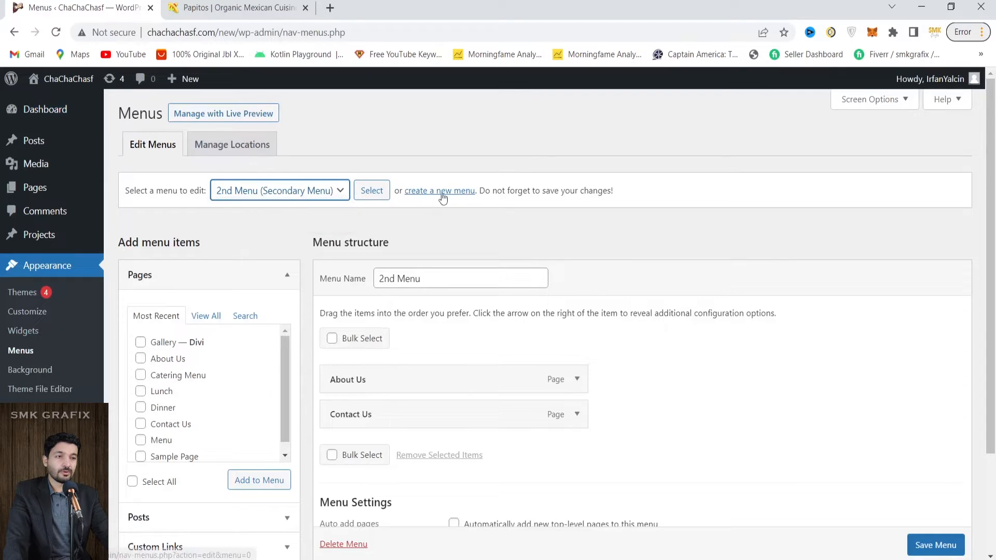
{"action": "left_click", "coordinate": [442, 199]}
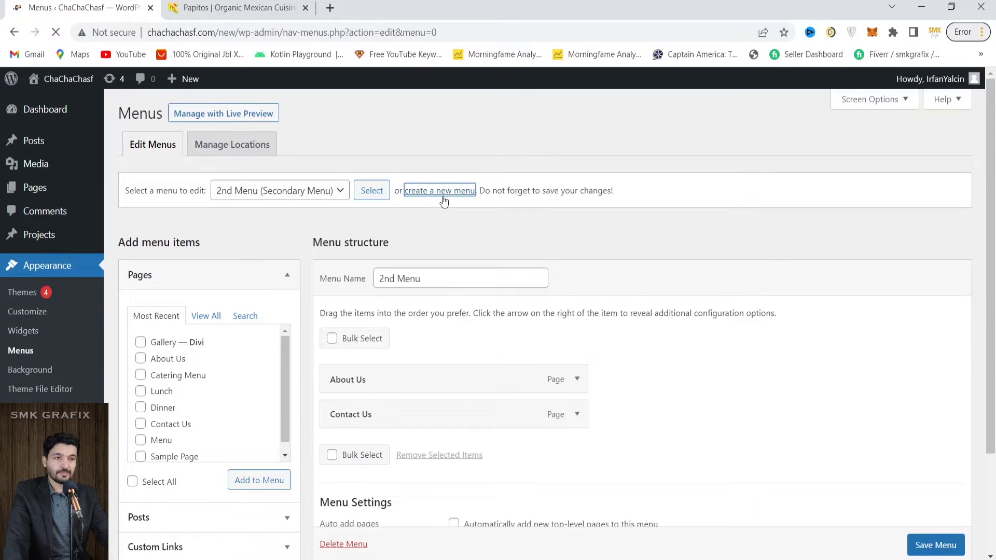
{"action": "scroll", "coordinate": [482, 358], "scroll_direction": "down", "scroll_amount": 2}
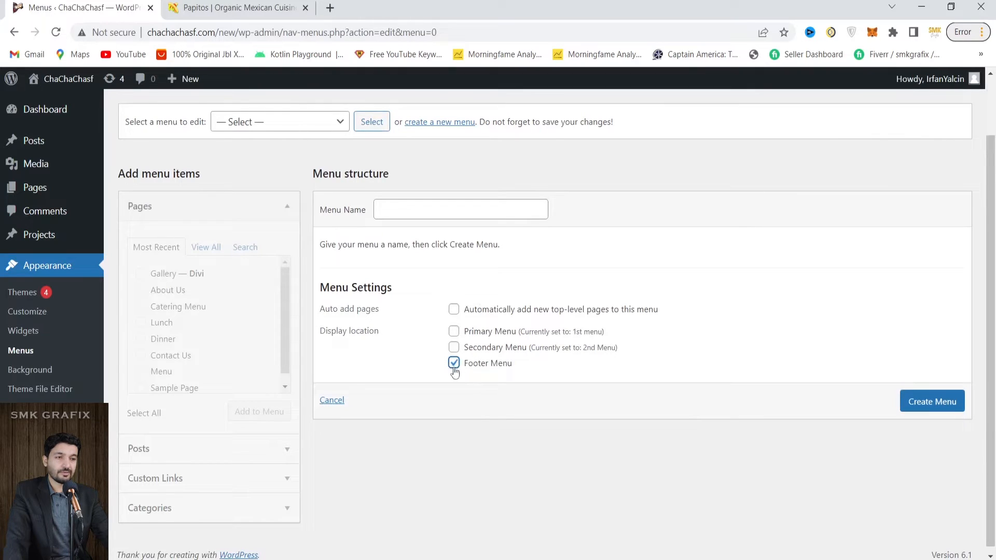
{"action": "left_click", "coordinate": [425, 209]}
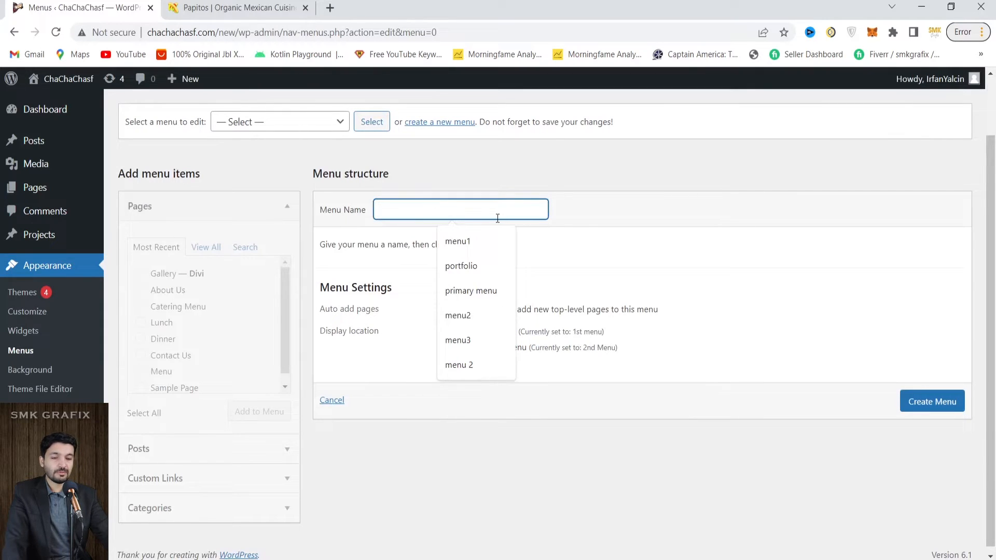
{"action": "type", "text": "fooete"}
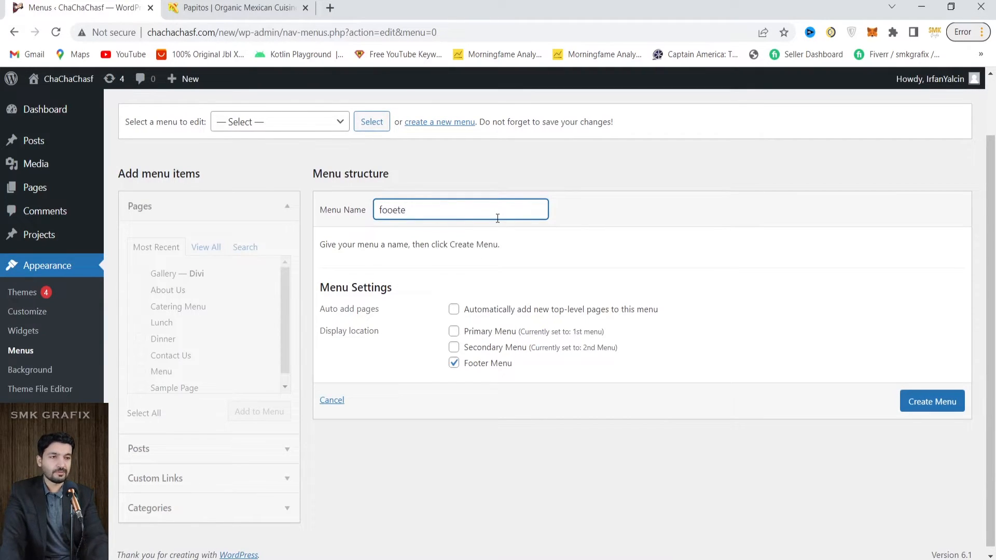
{"action": "key", "text": "BackSpace"}
{"action": "key", "text": "BackSpace"}
{"action": "key", "text": "BackSpace"}
{"action": "type", "text": "ter"}
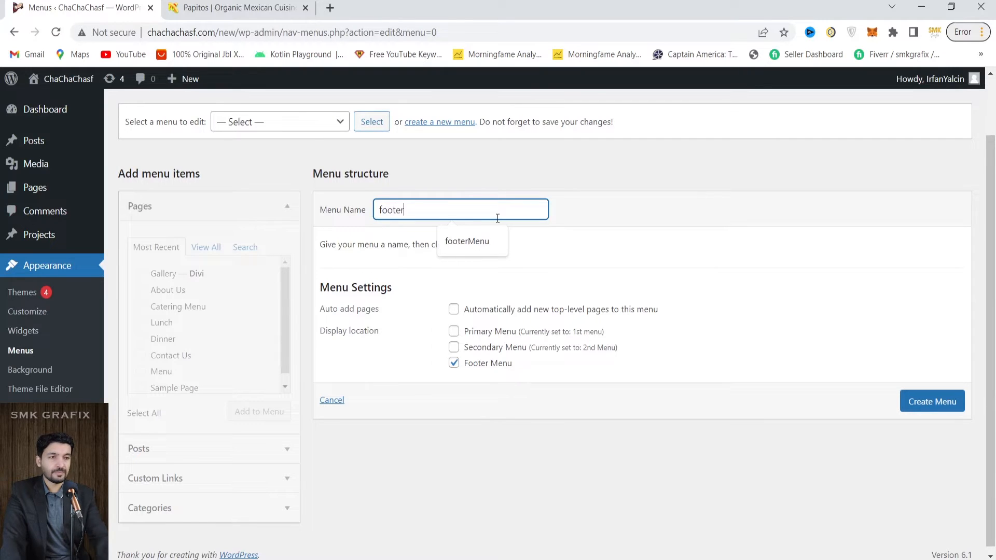
{"action": "left_click", "coordinate": [944, 411]}
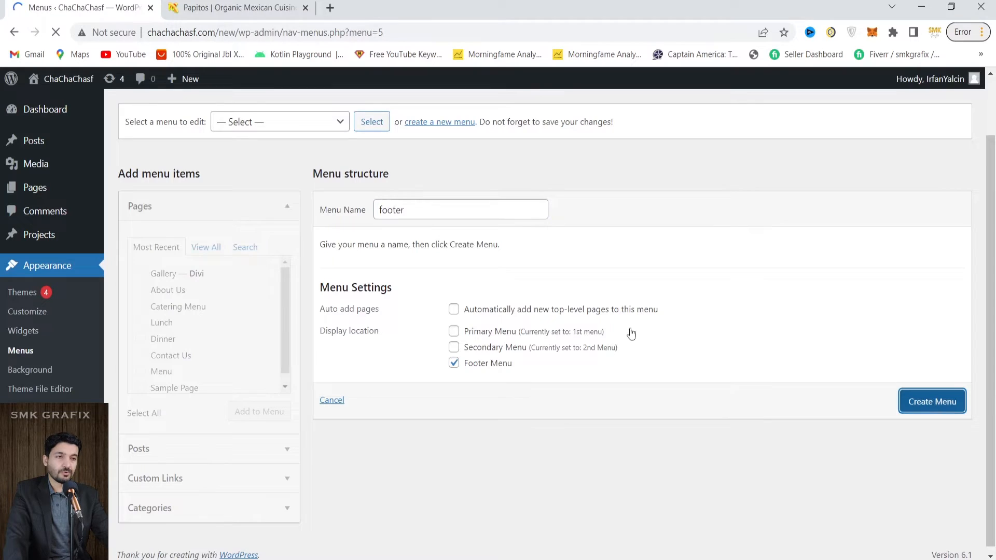
{"action": "scroll", "coordinate": [512, 371], "scroll_direction": "down", "scroll_amount": 2}
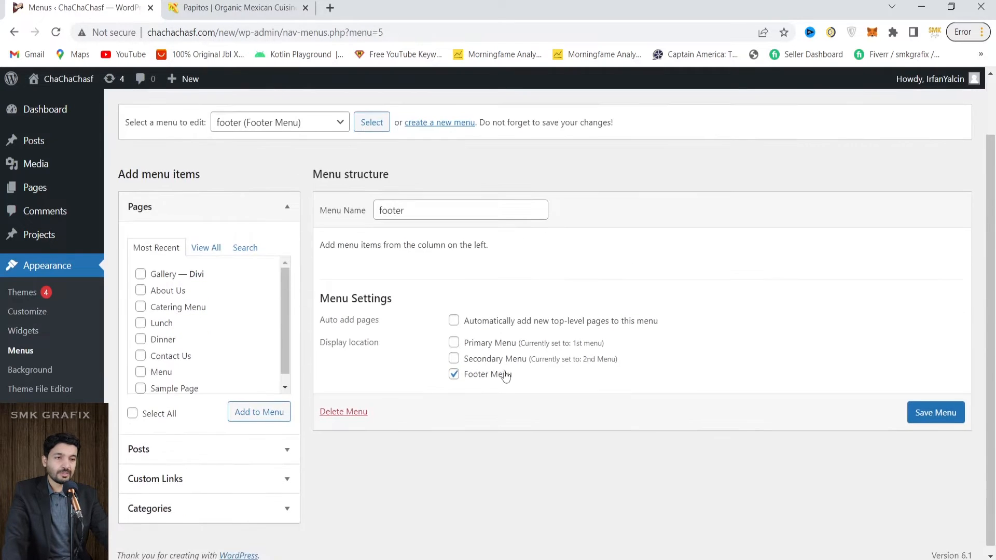
{"action": "left_click", "coordinate": [284, 309]}
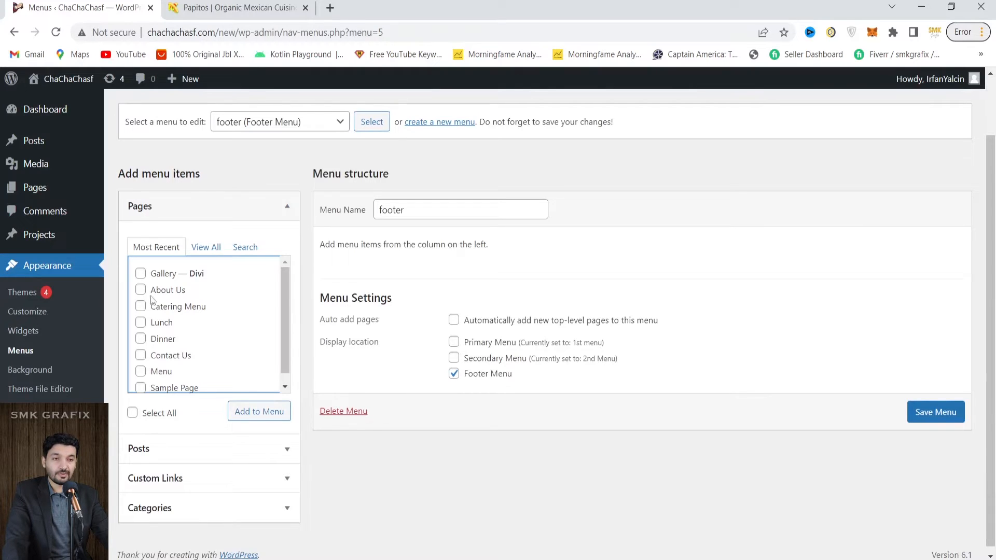
{"action": "scroll", "coordinate": [188, 354], "scroll_direction": "down", "scroll_amount": 1}
{"action": "scroll", "coordinate": [156, 372], "scroll_direction": "up", "scroll_amount": 1}
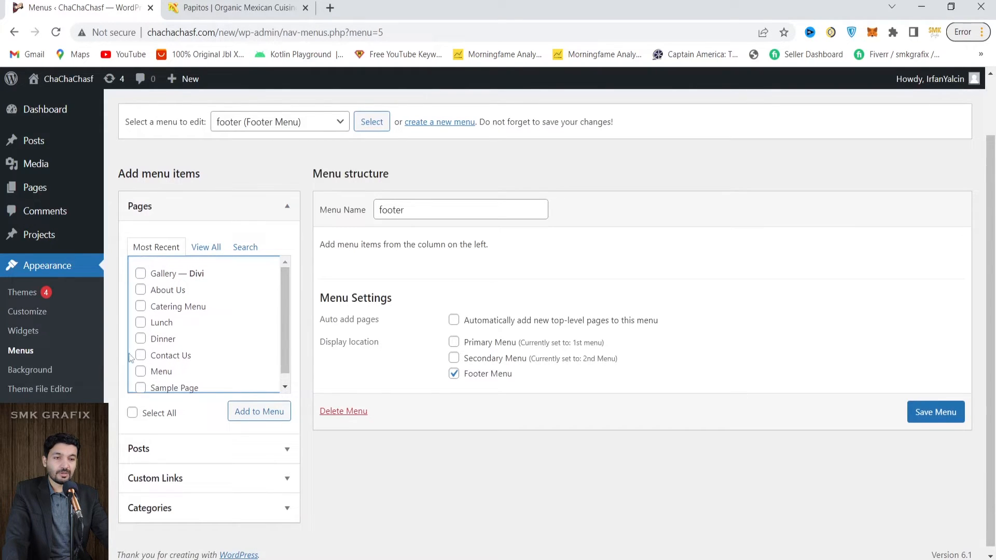
{"action": "left_click", "coordinate": [140, 278]}
{"action": "left_click", "coordinate": [140, 291]}
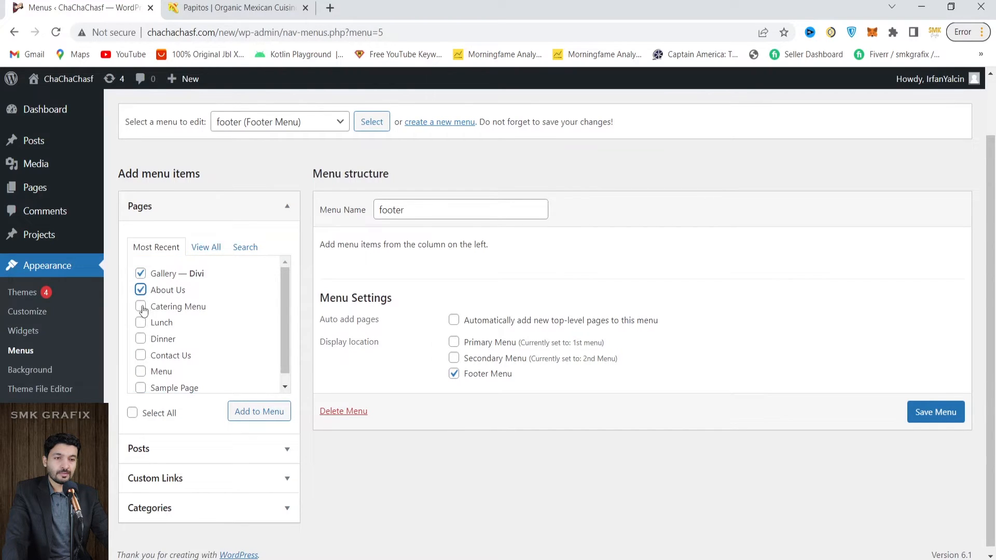
{"action": "left_click", "coordinate": [143, 309]}
{"action": "left_click", "coordinate": [141, 324]}
{"action": "left_click", "coordinate": [142, 340]}
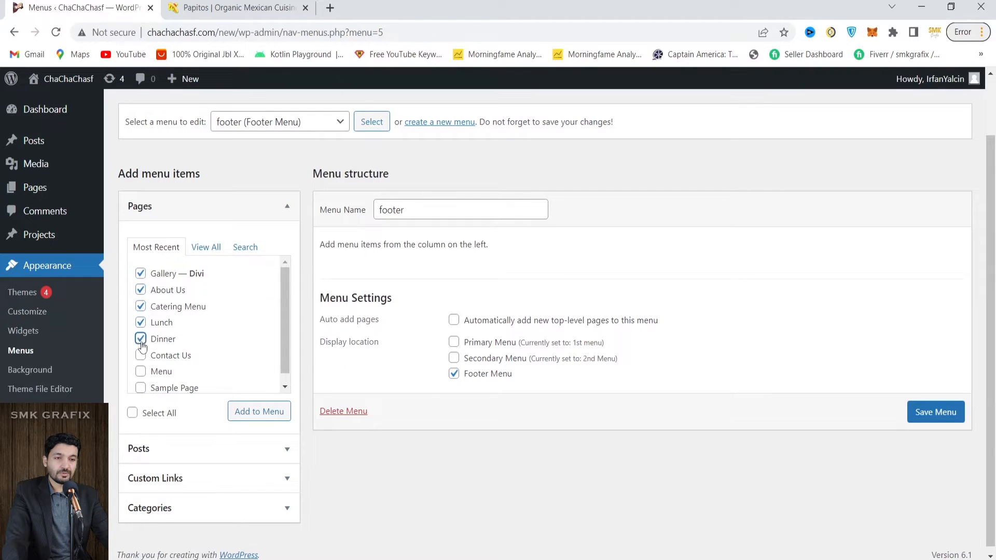
{"action": "left_click", "coordinate": [141, 356]}
{"action": "scroll", "coordinate": [220, 249], "scroll_direction": "down", "scroll_amount": 1}
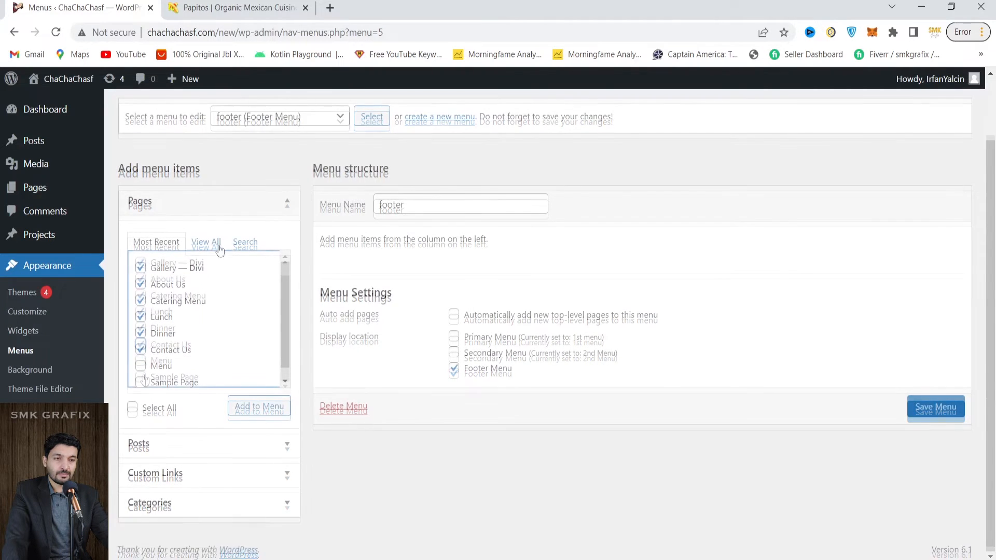
Step: From the full page list, add Home, About Us, Catering Menu, Contact Us, Dinner, Gallery and Lunch to the footer menu
{"action": "left_click", "coordinate": [219, 248]}
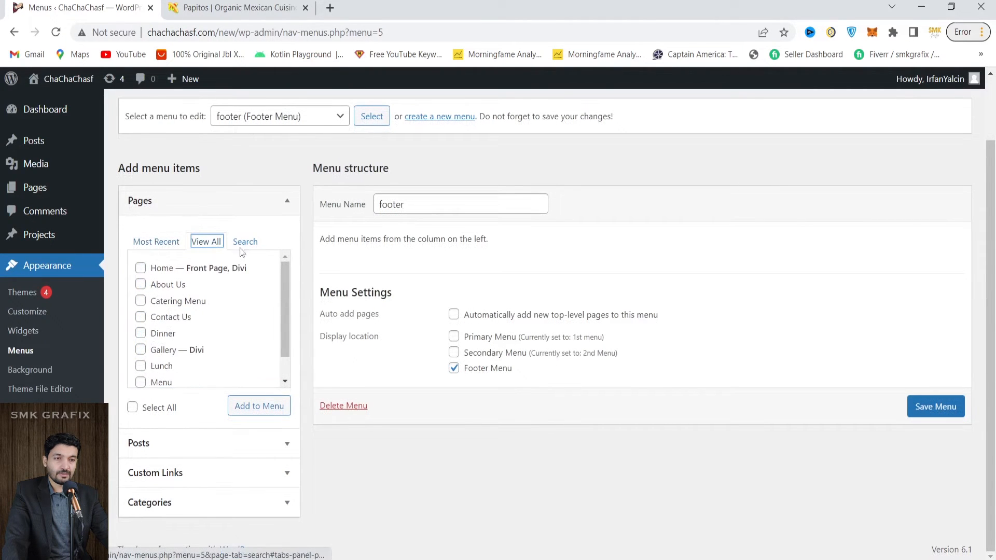
{"action": "left_click", "coordinate": [140, 269]}
{"action": "left_click", "coordinate": [141, 285]}
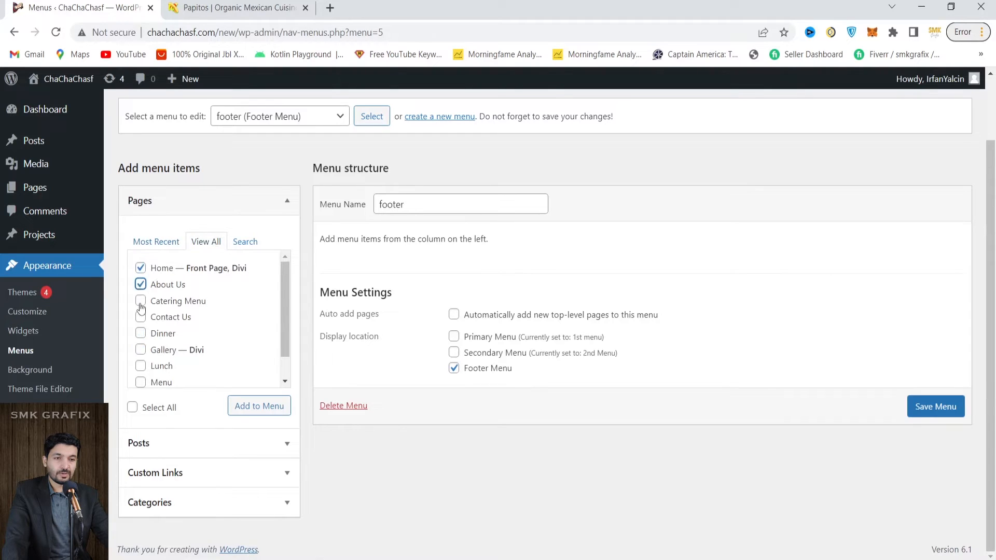
{"action": "left_click", "coordinate": [141, 301]}
{"action": "left_click", "coordinate": [141, 317]}
{"action": "left_click", "coordinate": [141, 334]}
{"action": "left_click", "coordinate": [141, 351]}
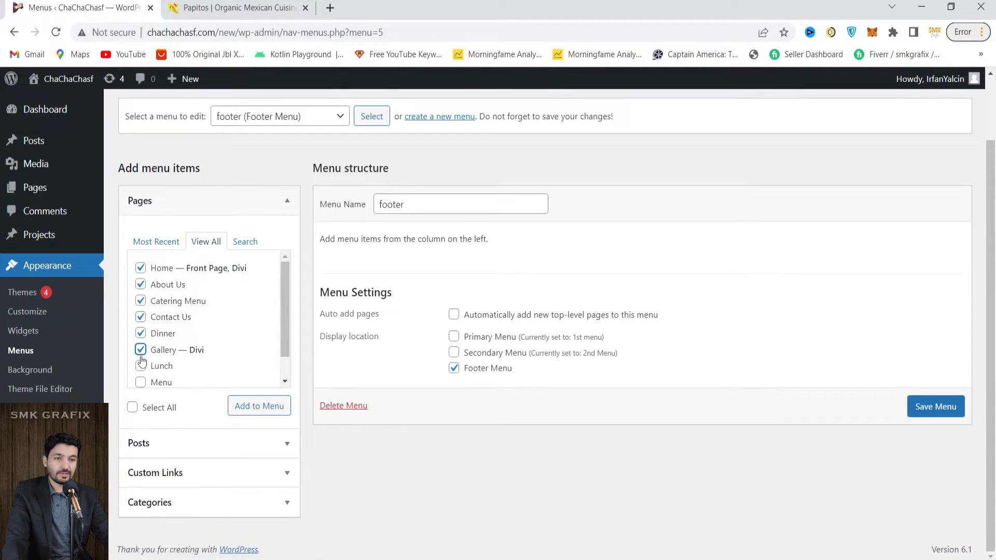
{"action": "left_click", "coordinate": [141, 366]}
{"action": "scroll", "coordinate": [161, 374], "scroll_direction": "down", "scroll_amount": 1}
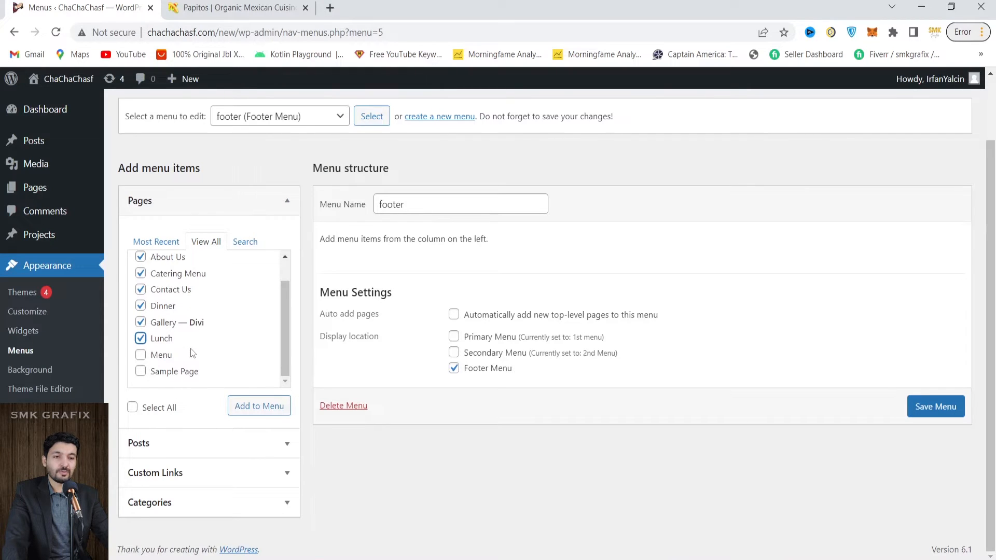
{"action": "left_click", "coordinate": [252, 410]}
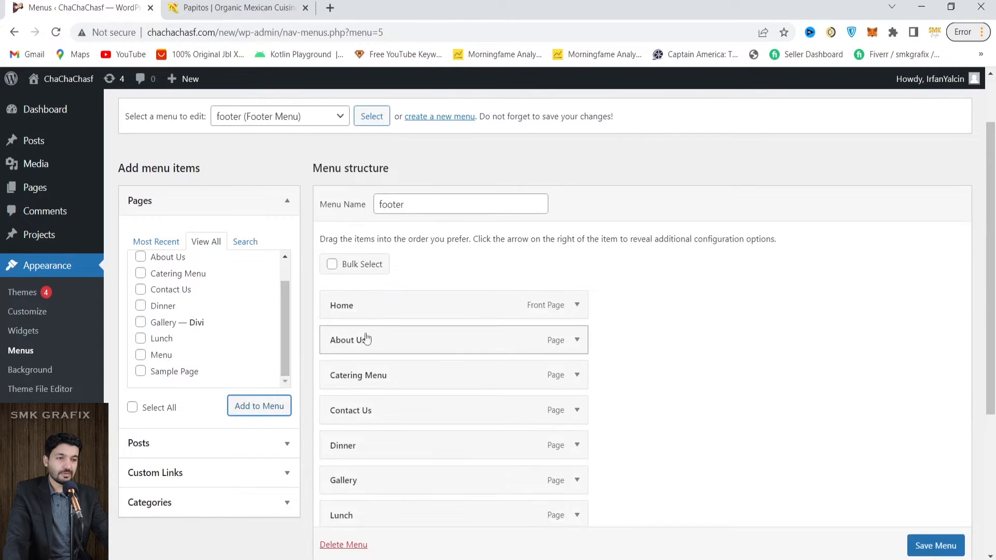
Step: Reorder the footer menu as Home, About Us, Lunch, Dinner, Catering Menu, Gallery, Contact Us and save the menu
{"action": "scroll", "coordinate": [521, 434], "scroll_direction": "down", "scroll_amount": 1}
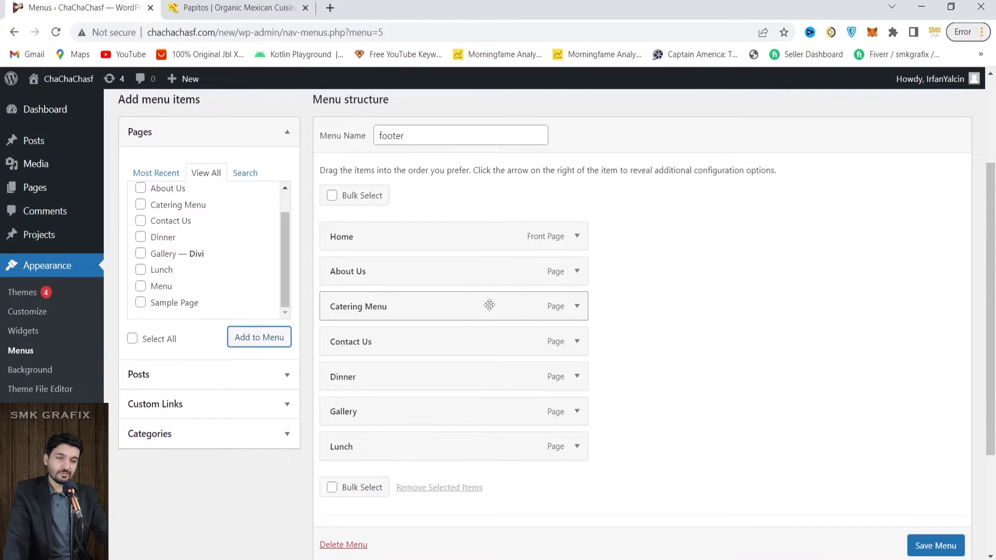
{"action": "mouse_move", "coordinate": [469, 417]}
{"action": "left_mouse_down"}
{"action": "mouse_move", "coordinate": [467, 471]}
{"action": "mouse_move", "coordinate": [467, 436]}
{"action": "left_mouse_up"}
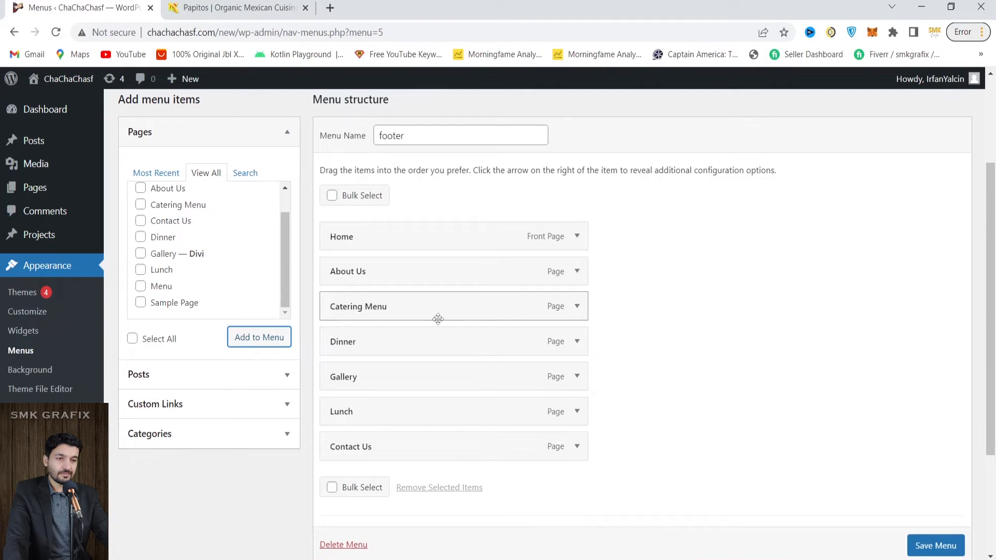
{"action": "left_click_drag", "start_coordinate": [438, 318], "coordinate": [427, 325]}
{"action": "left_click_drag", "start_coordinate": [422, 410], "coordinate": [423, 298]}
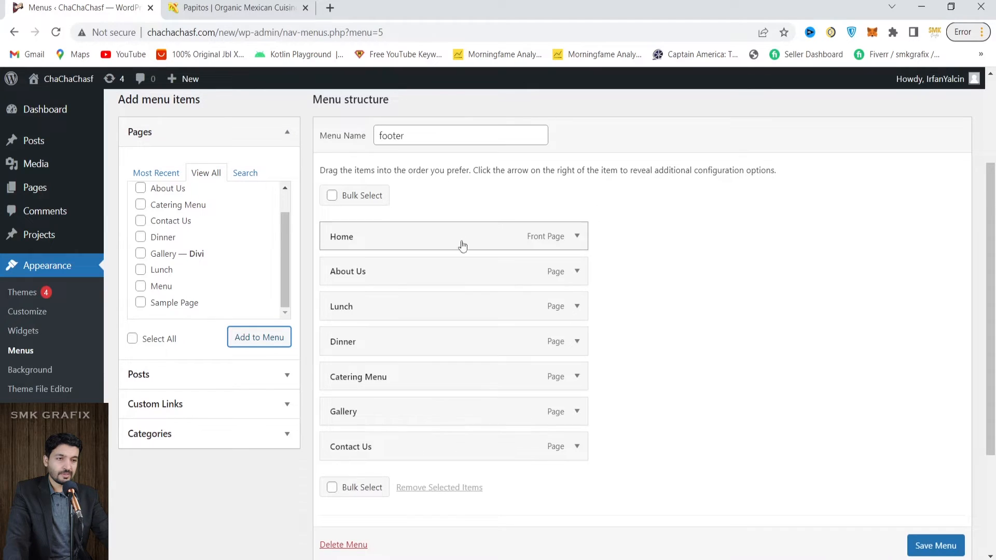
{"action": "scroll", "coordinate": [554, 371], "scroll_direction": "down", "scroll_amount": 3}
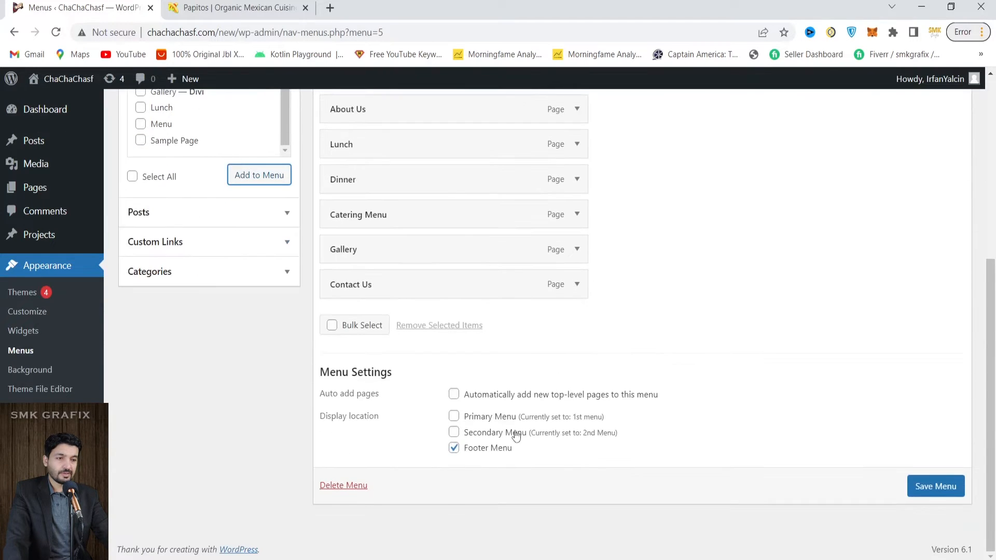
{"action": "left_click", "coordinate": [948, 490]}
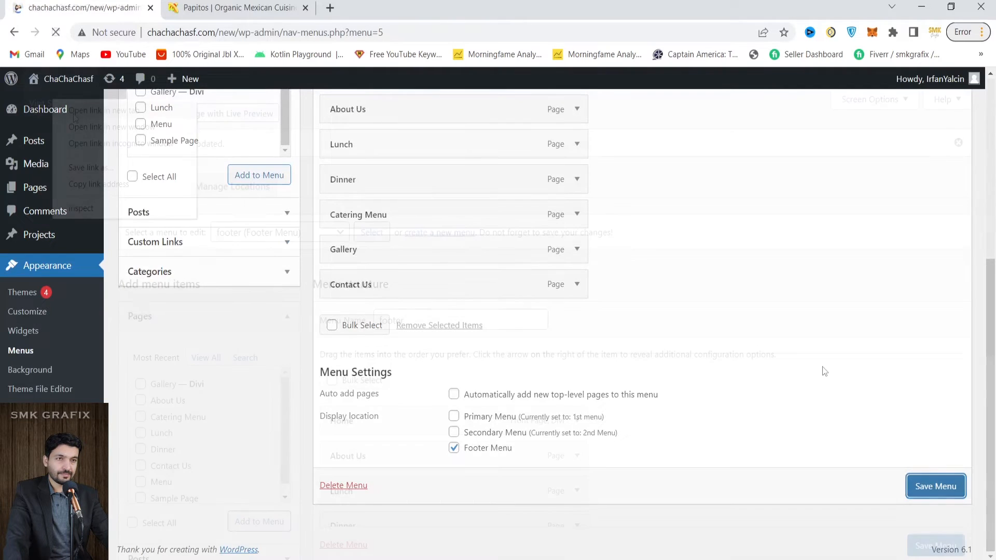
Step: Open the live site in a new tab and check the footer menu and credits at the end of the page
{"action": "middle_click", "coordinate": [52, 97]}
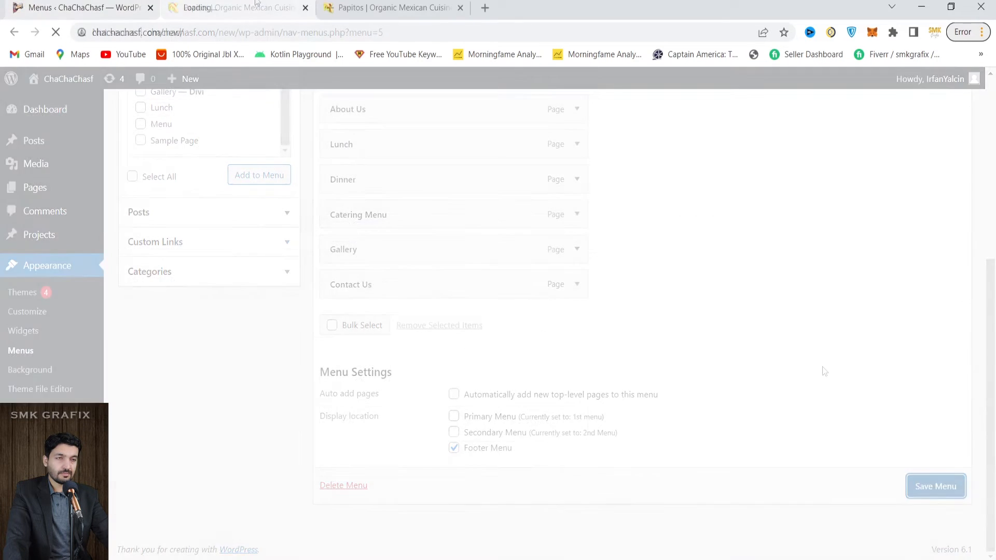
{"action": "left_click", "coordinate": [293, 12]}
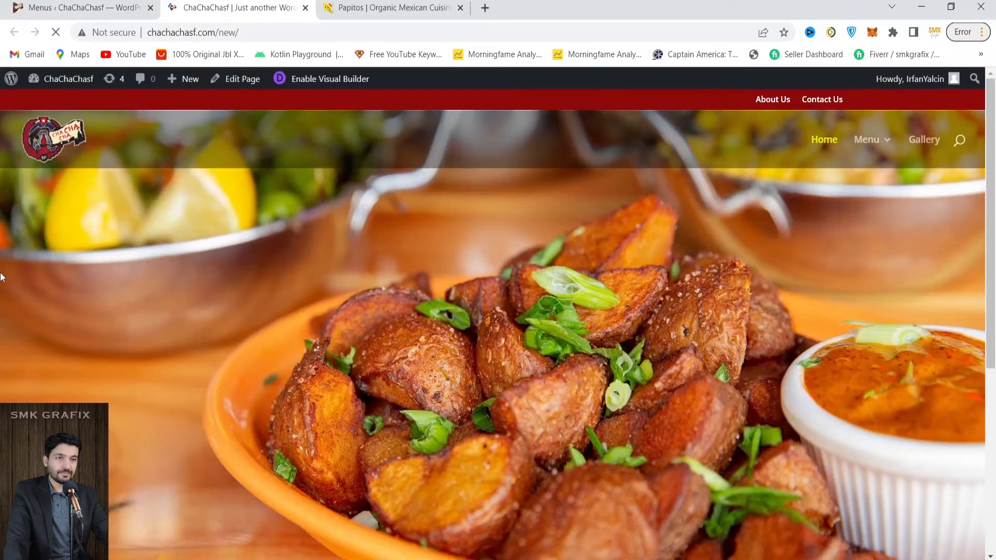
{"action": "scroll", "coordinate": [1, 334], "scroll_direction": "down", "scroll_amount": 5}
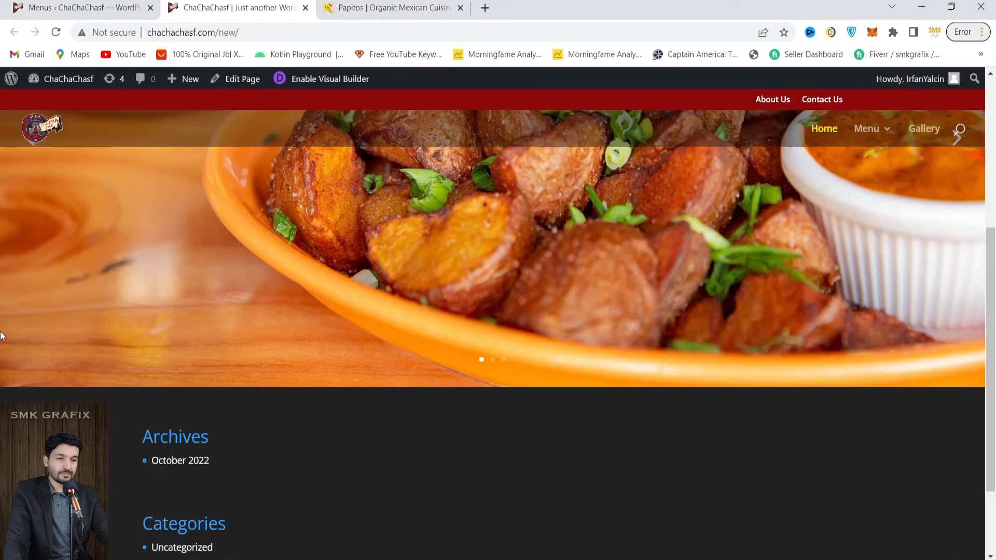
{"action": "scroll", "coordinate": [42, 382], "scroll_direction": "down", "scroll_amount": 2}
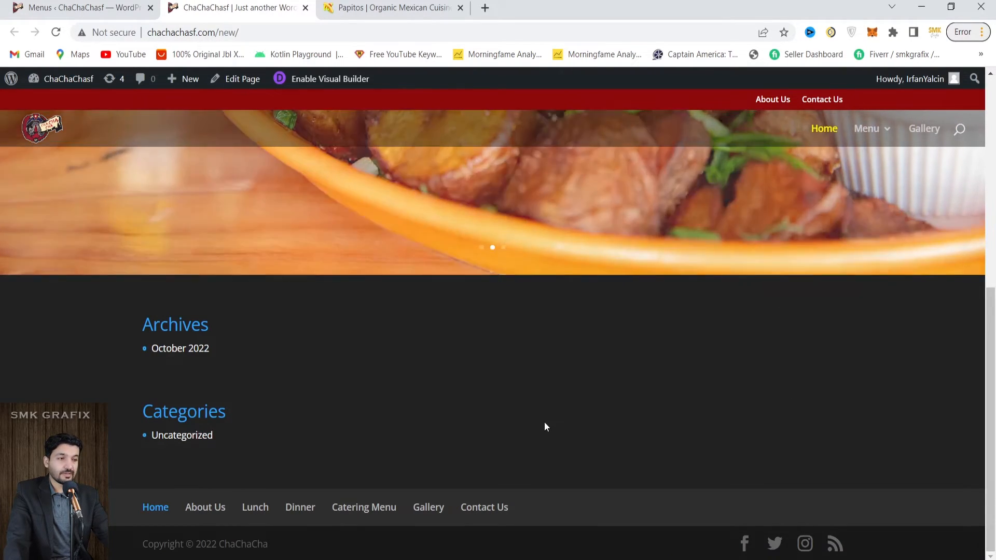
Step: Open the site from the Menus page in another new tab and load the original homepage at chachachasf.com without the /new path
{"action": "left_click", "coordinate": [104, 7]}
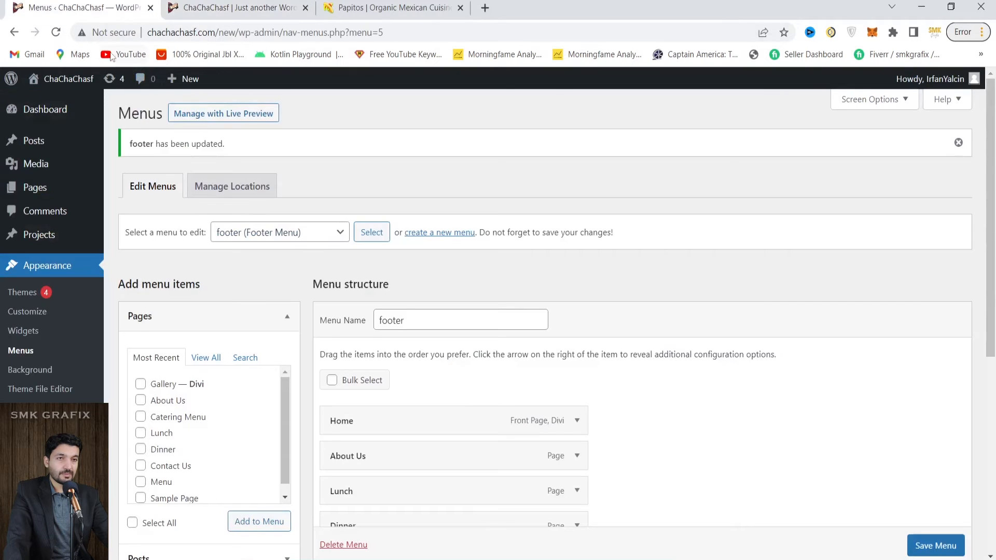
{"action": "mouse_move", "coordinate": [50, 83]}
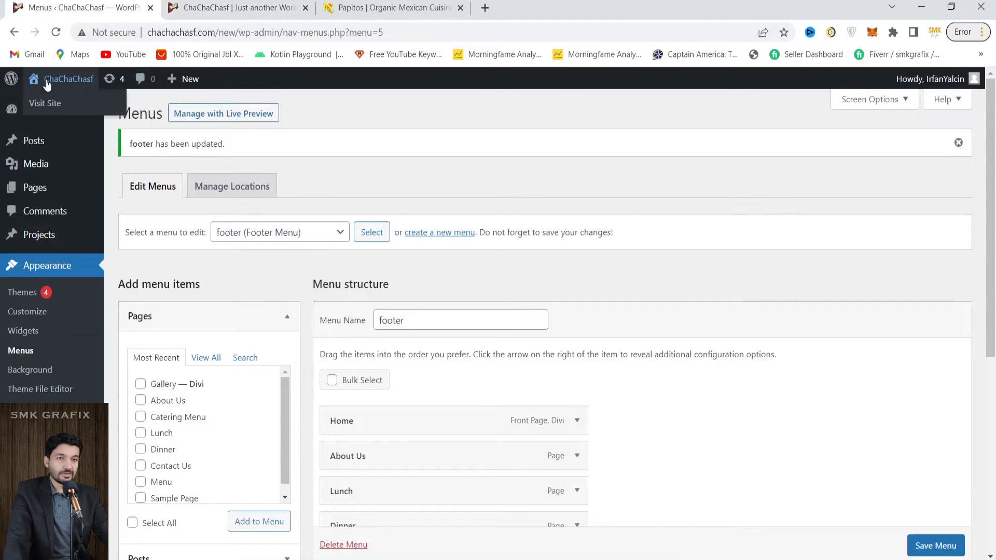
{"action": "right_click", "coordinate": [49, 107]}
{"action": "left_click", "coordinate": [71, 117]}
{"action": "left_click", "coordinate": [364, 8]}
{"action": "left_click_drag", "start_coordinate": [244, 34], "coordinate": [220, 36]}
{"action": "key", "text": "BackSpace"}
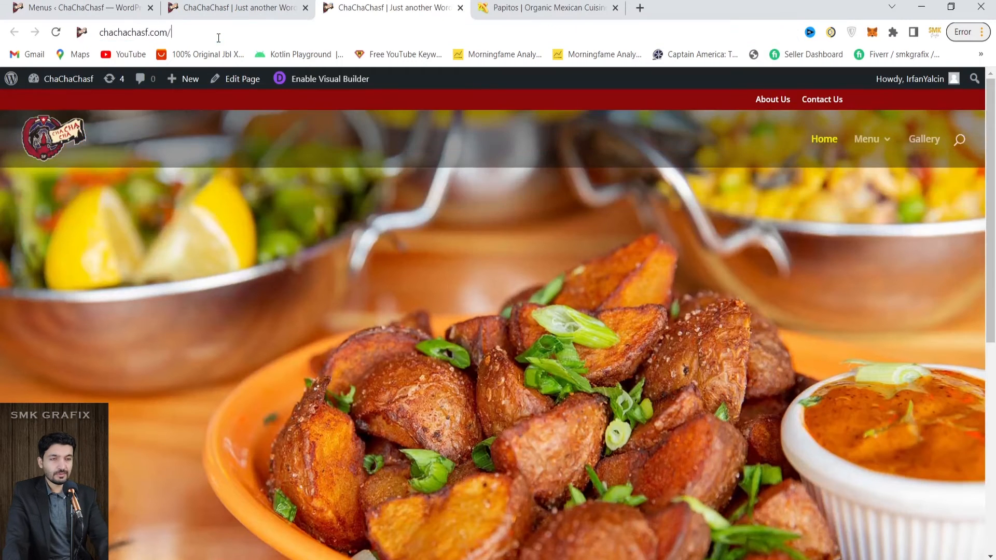
{"action": "key", "text": "Return"}
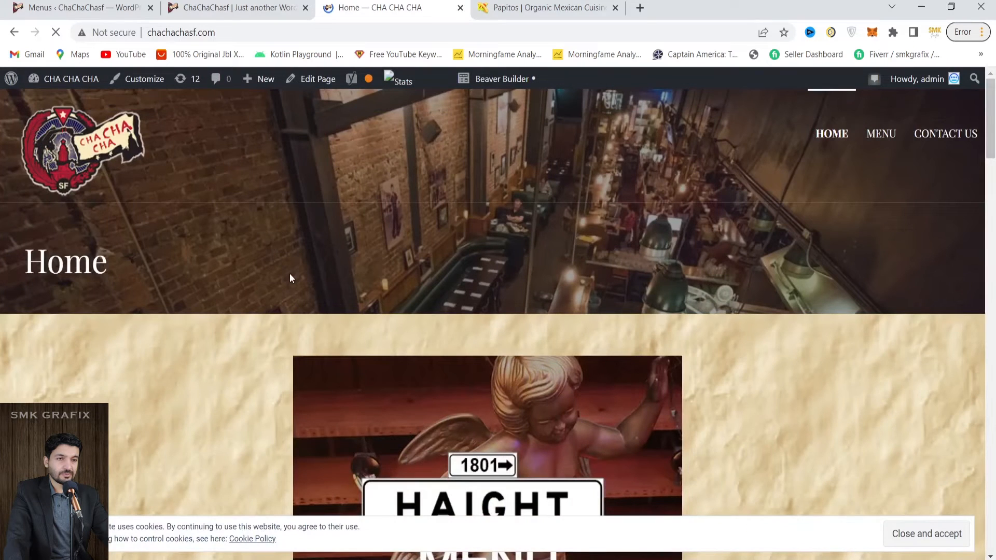
Step: Examine the original homepage's footer columns for Haight, Sister Companies and Mission, and accept the cookie notice covering the footer
{"action": "scroll", "coordinate": [216, 288], "scroll_direction": "down", "scroll_amount": 6}
{"action": "scroll", "coordinate": [236, 300], "scroll_direction": "down", "scroll_amount": 6}
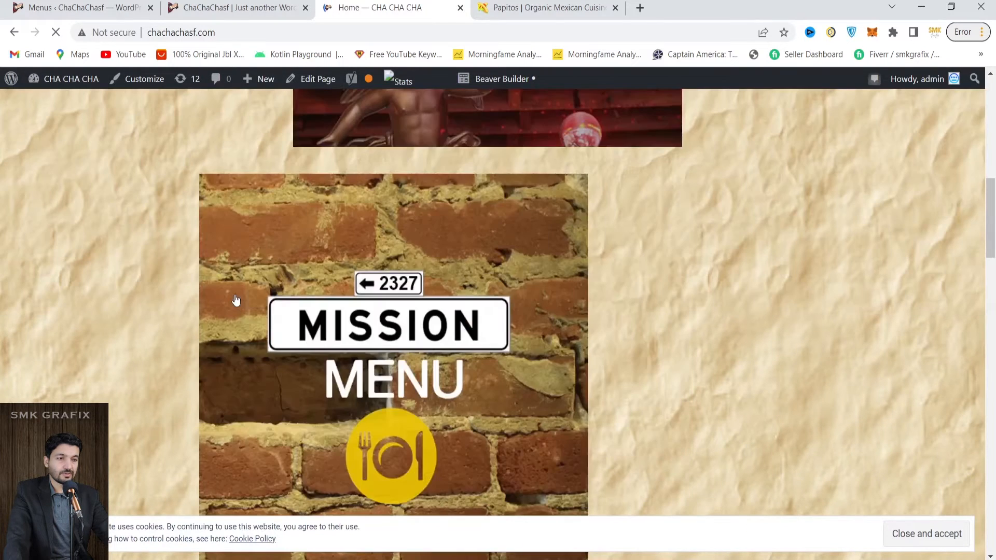
{"action": "scroll", "coordinate": [236, 300], "scroll_direction": "down", "scroll_amount": 6}
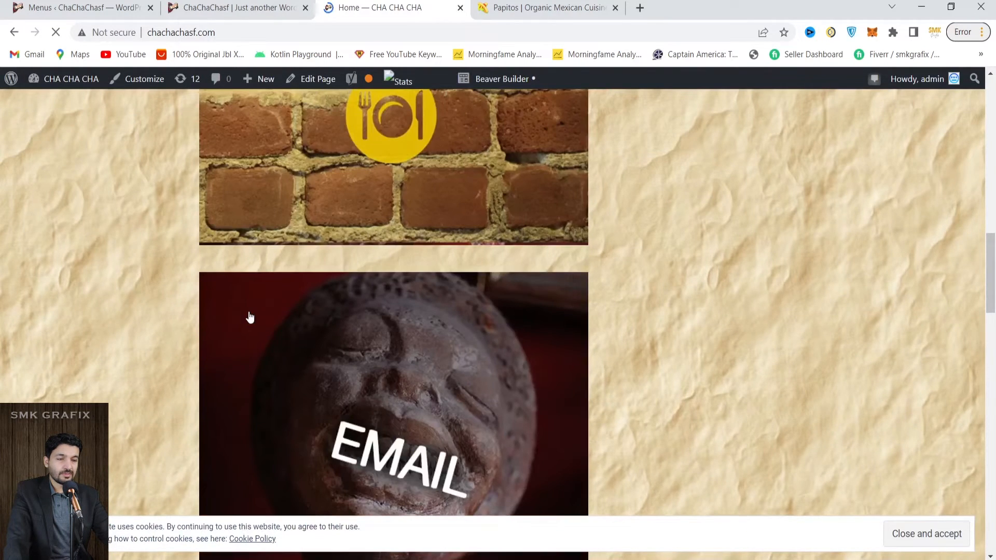
{"action": "scroll", "coordinate": [865, 475], "scroll_direction": "down", "scroll_amount": 20}
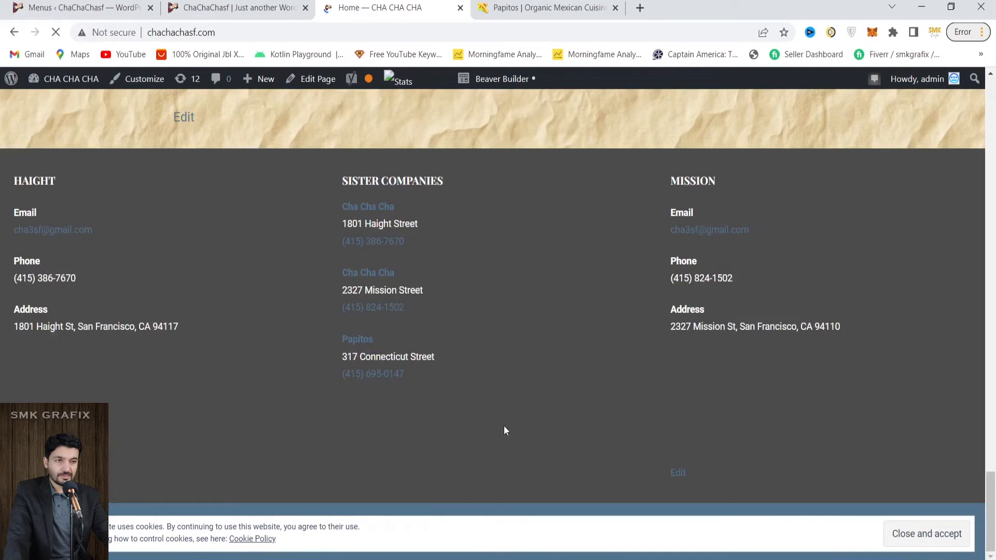
{"action": "scroll", "coordinate": [505, 431], "scroll_direction": "up", "scroll_amount": 4}
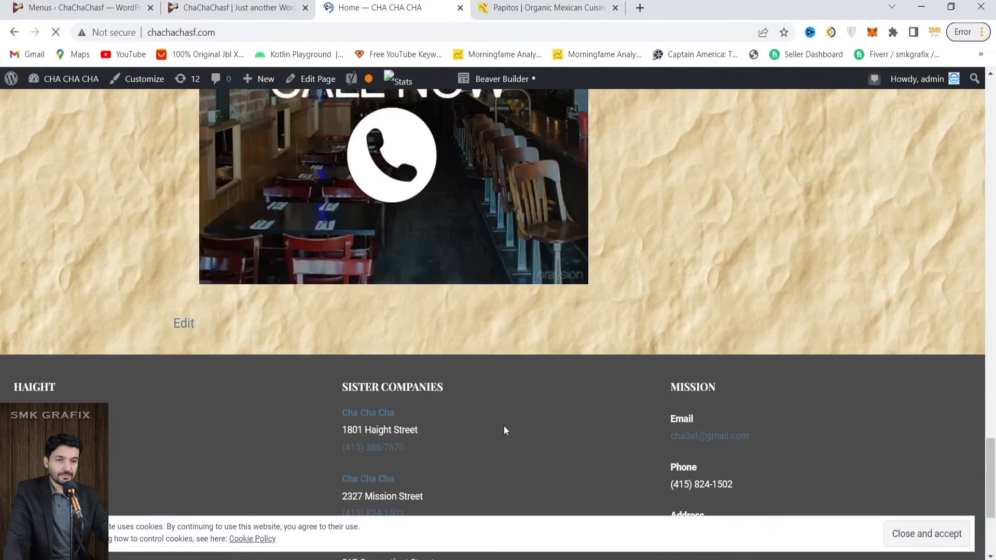
{"action": "scroll", "coordinate": [669, 434], "scroll_direction": "down", "scroll_amount": 4}
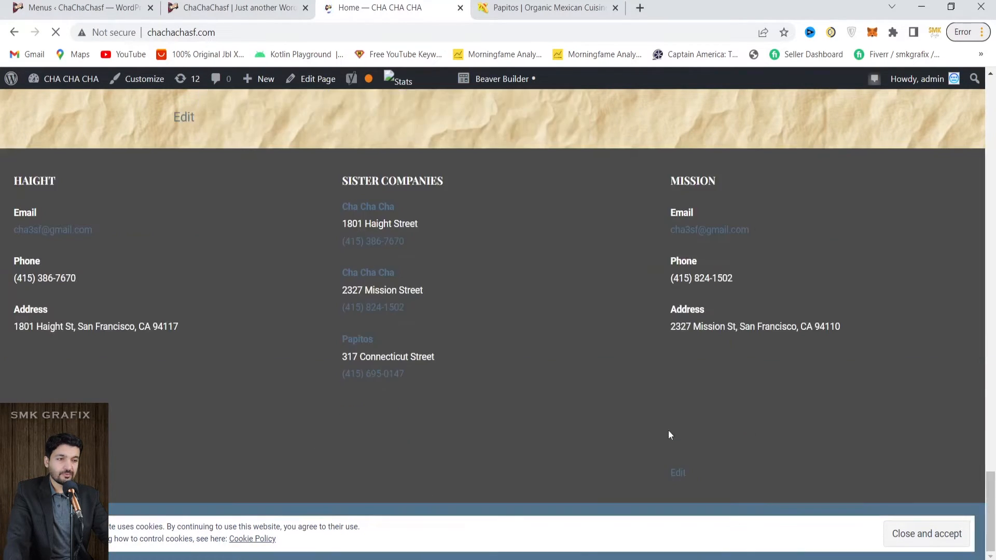
{"action": "scroll", "coordinate": [605, 395], "scroll_direction": "up", "scroll_amount": 1}
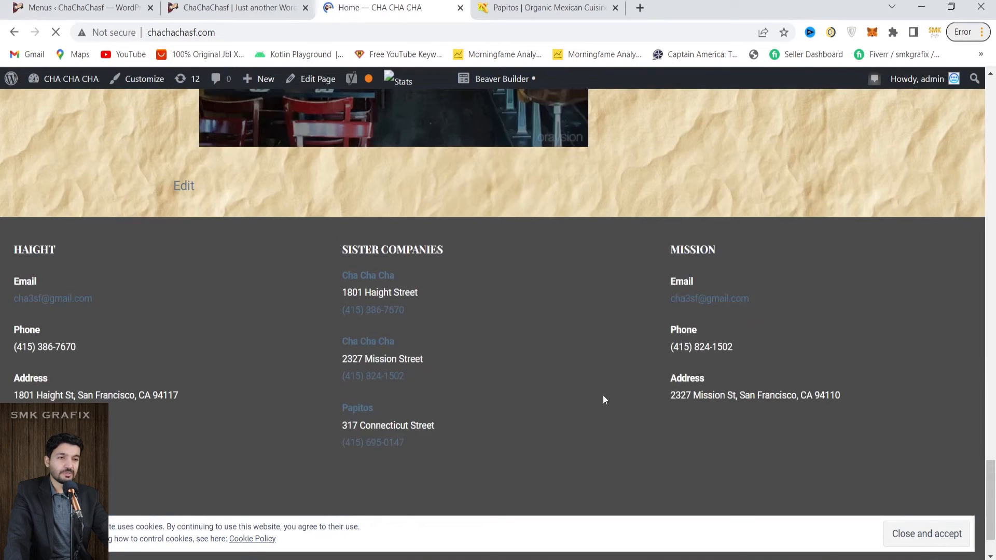
{"action": "scroll", "coordinate": [603, 401], "scroll_direction": "up", "scroll_amount": 2}
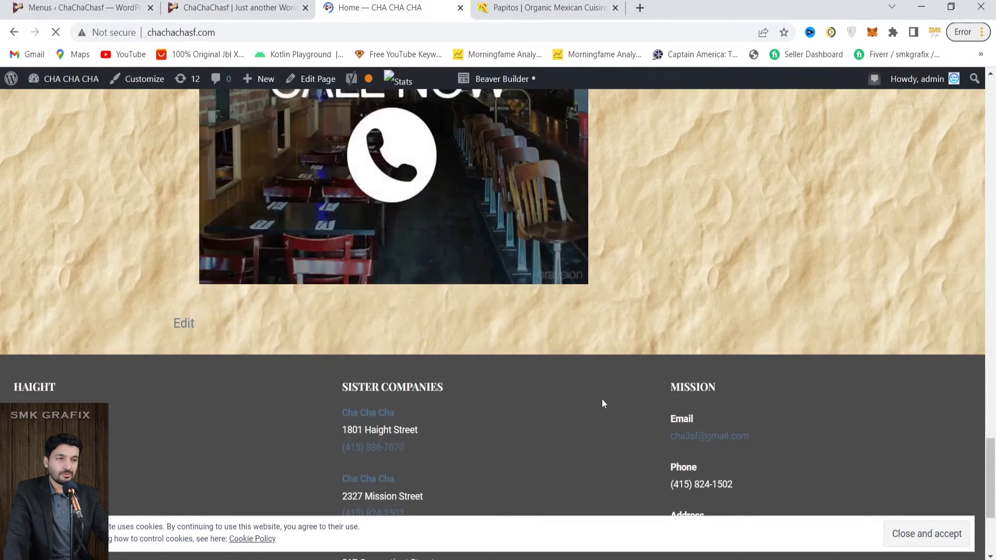
{"action": "scroll", "coordinate": [603, 401], "scroll_direction": "down", "scroll_amount": 4}
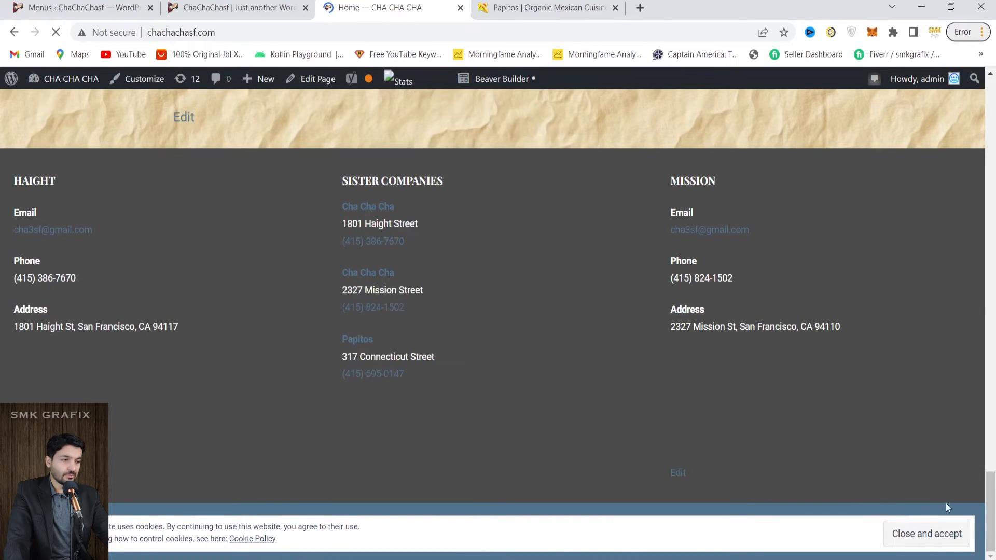
{"action": "left_click", "coordinate": [913, 535]}
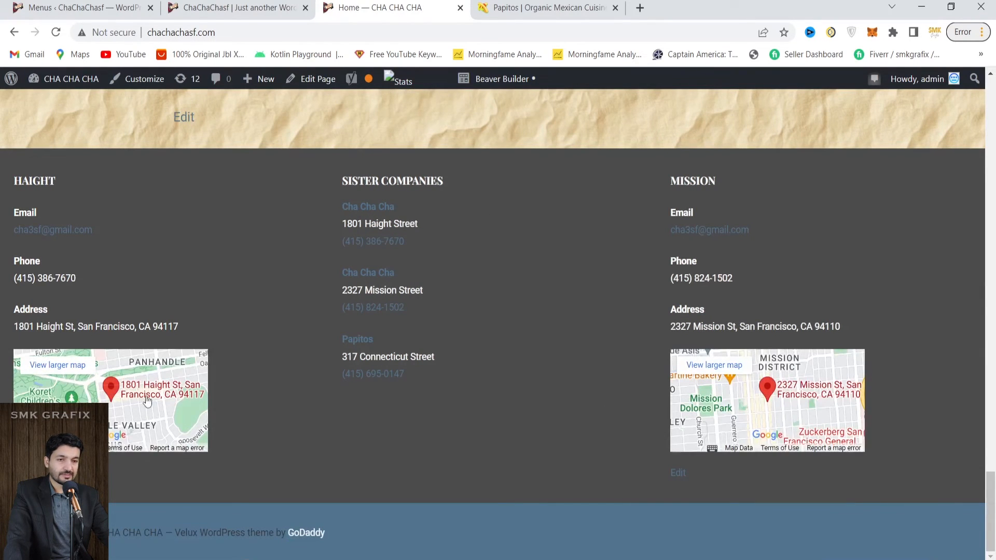
Step: Open the Haight Street map from the original footer in Google Maps and copy its embed HTML
{"action": "left_click", "coordinate": [115, 397]}
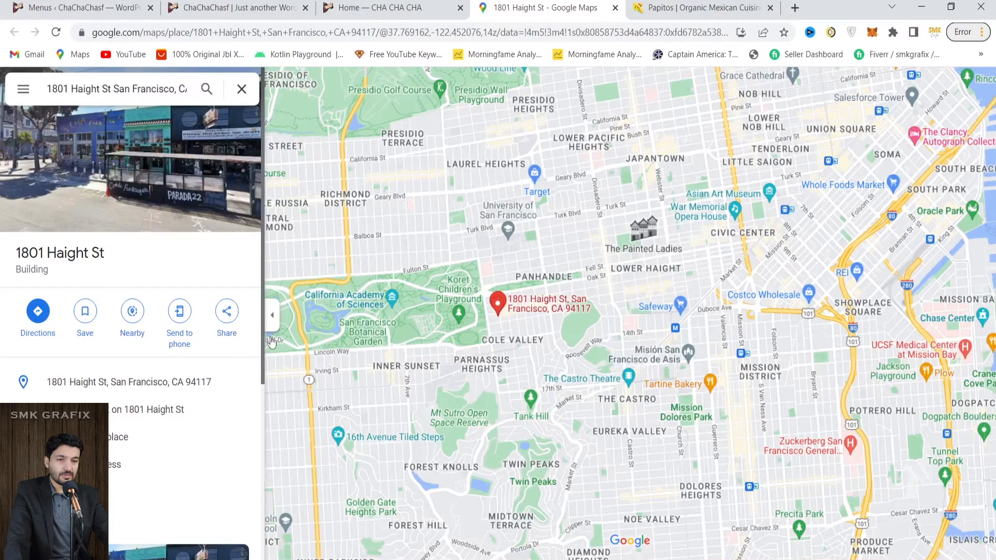
{"action": "left_click", "coordinate": [227, 313]}
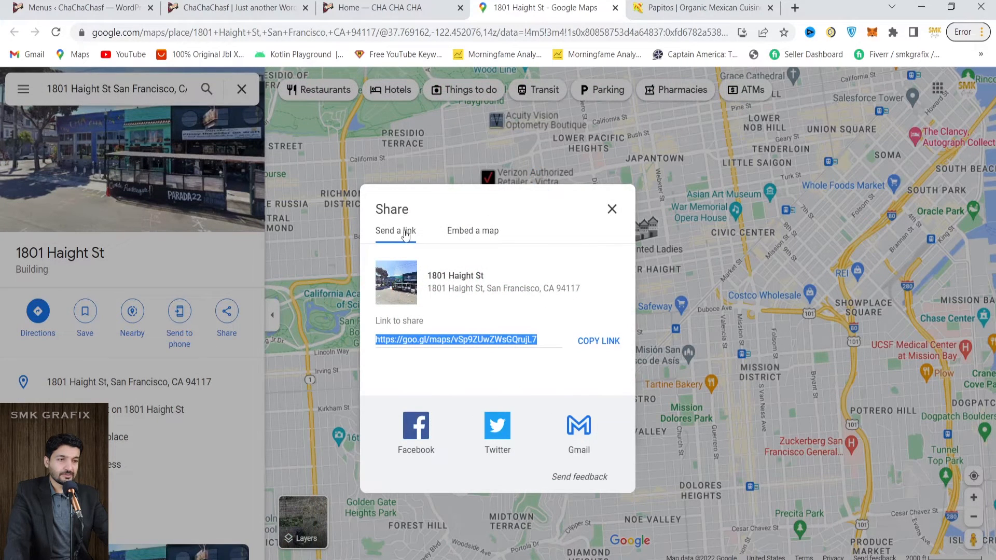
{"action": "left_click", "coordinate": [472, 231]}
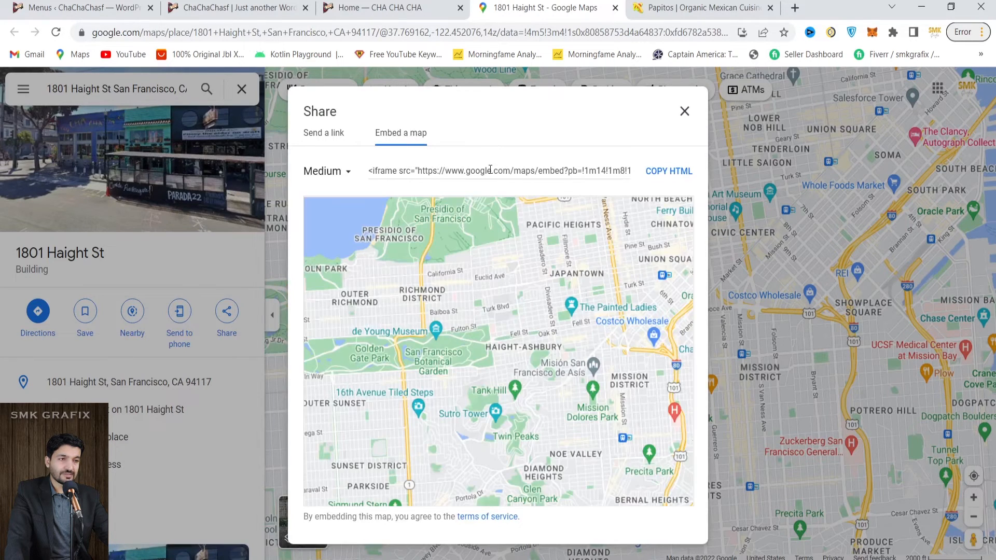
{"action": "left_click", "coordinate": [655, 178]}
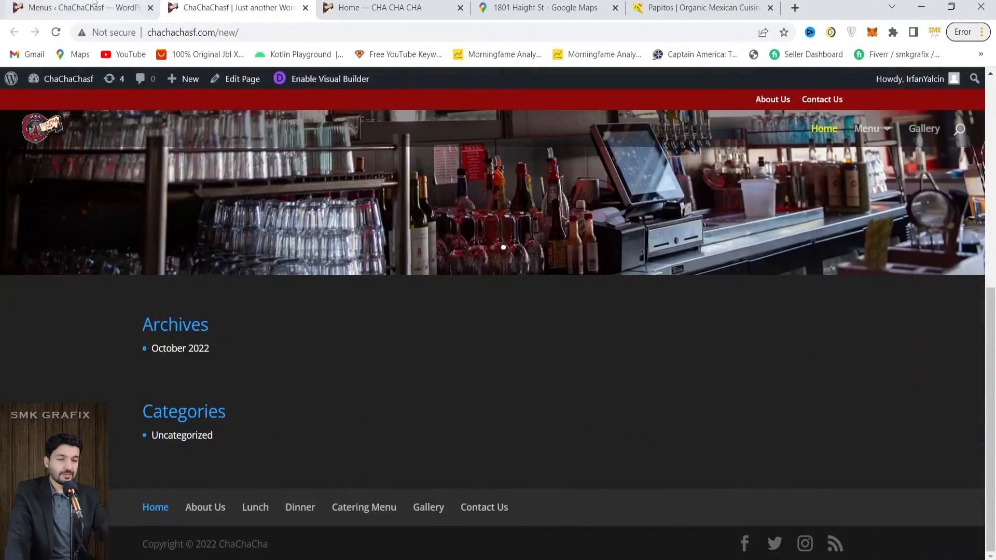
Step: Enable the Visual Builder on the new site and insert a fullwidth section with a Fullwidth Code module below the slider
{"action": "left_click", "coordinate": [302, 81]}
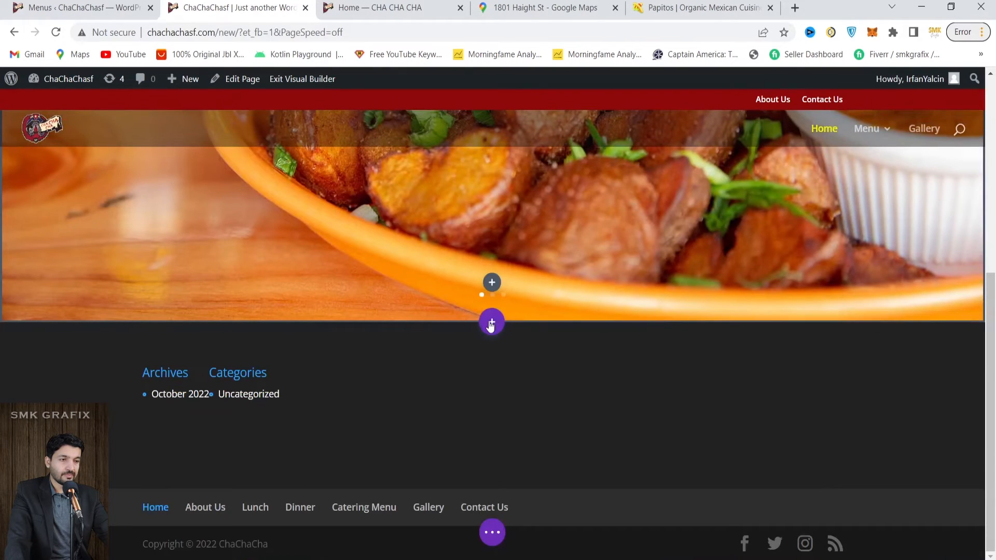
{"action": "left_click", "coordinate": [490, 326]}
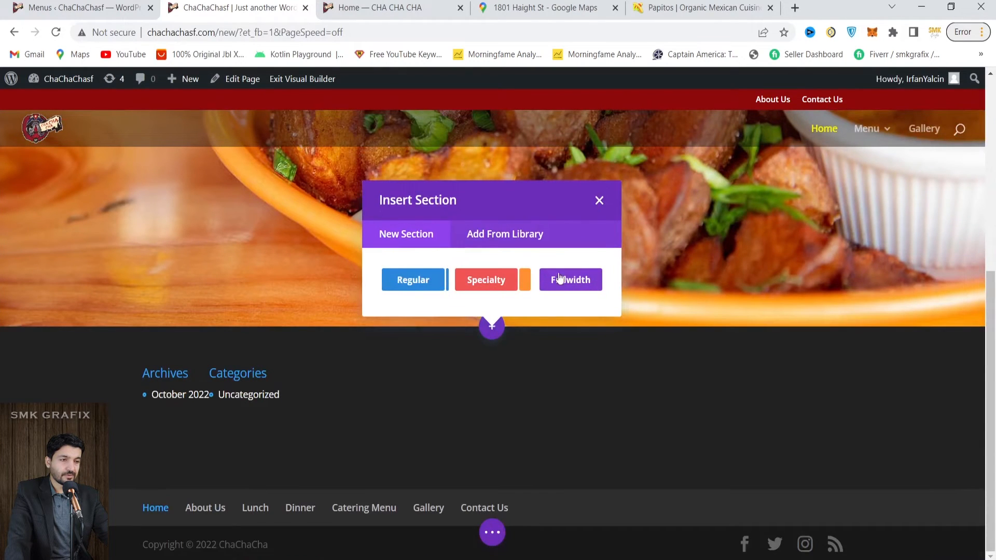
{"action": "left_click", "coordinate": [574, 286]}
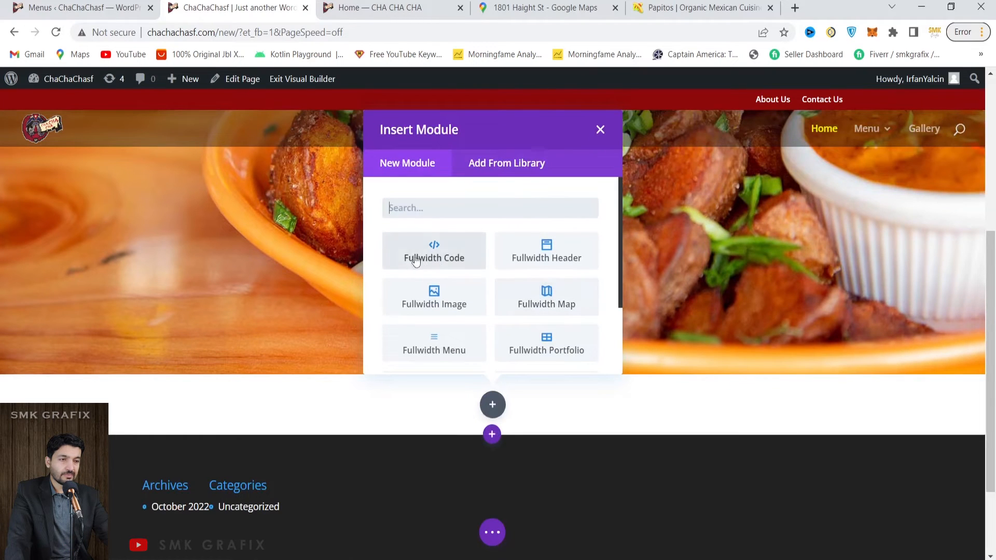
{"action": "left_click", "coordinate": [439, 259]}
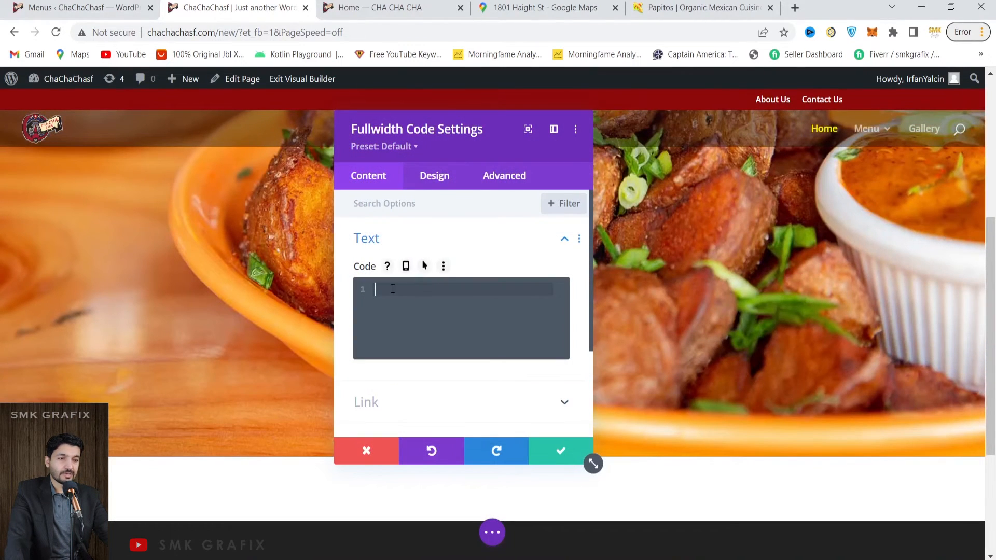
Step: Paste the copied Google Maps iframe into the code module and check the map on the page
{"action": "key", "text": "ctrl+v"}
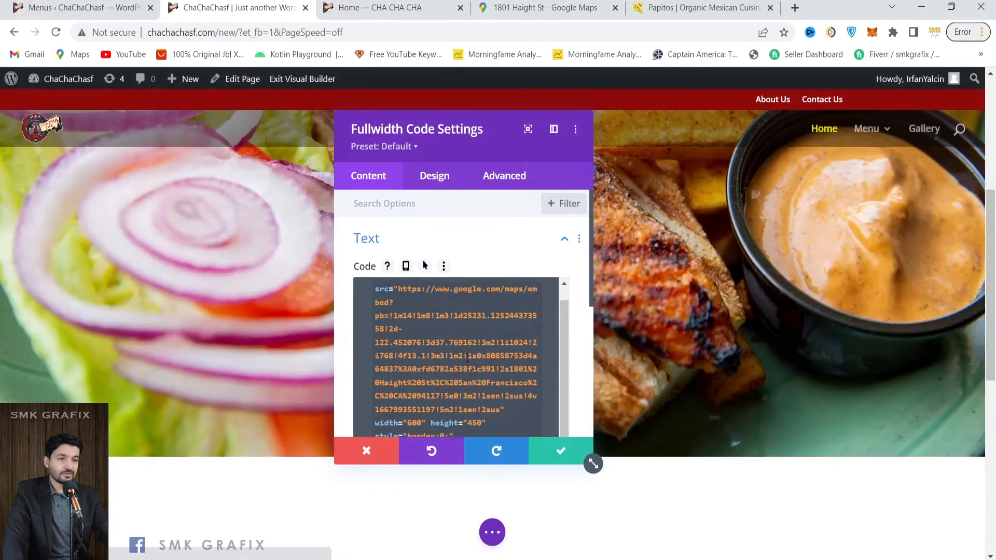
{"action": "scroll", "coordinate": [477, 367], "scroll_direction": "down", "scroll_amount": 1}
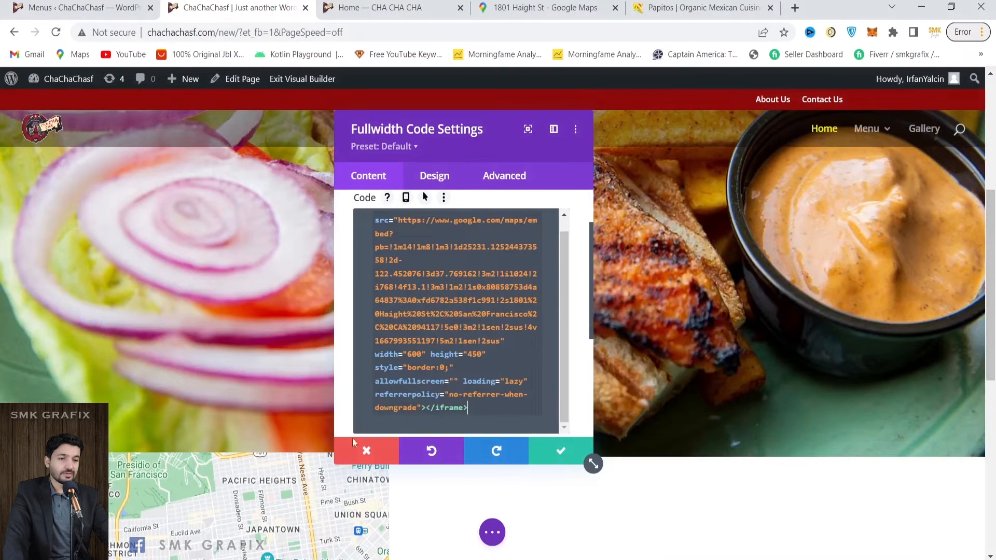
{"action": "scroll", "coordinate": [311, 462], "scroll_direction": "down", "scroll_amount": 4}
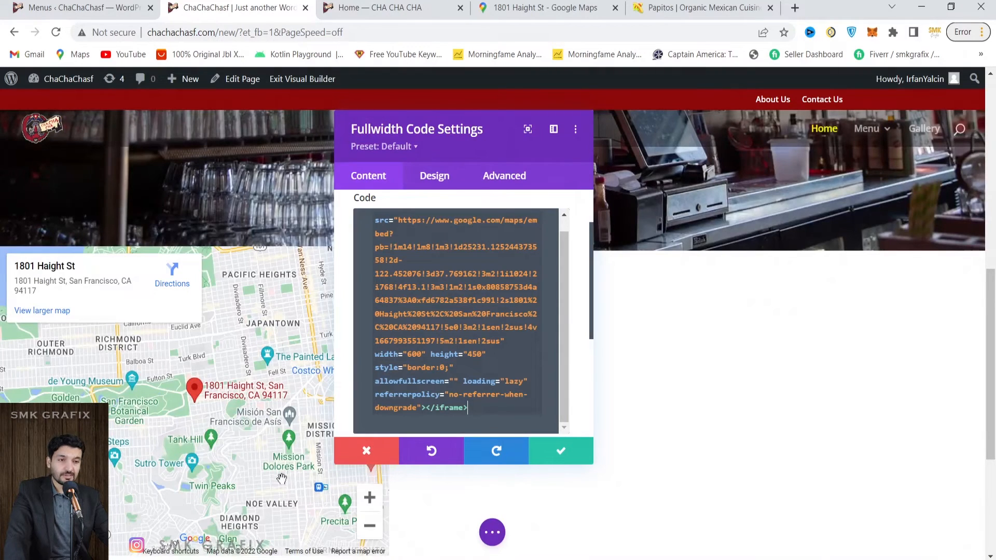
{"action": "scroll", "coordinate": [282, 477], "scroll_direction": "down", "scroll_amount": 3}
{"action": "left_click", "coordinate": [384, 5]}
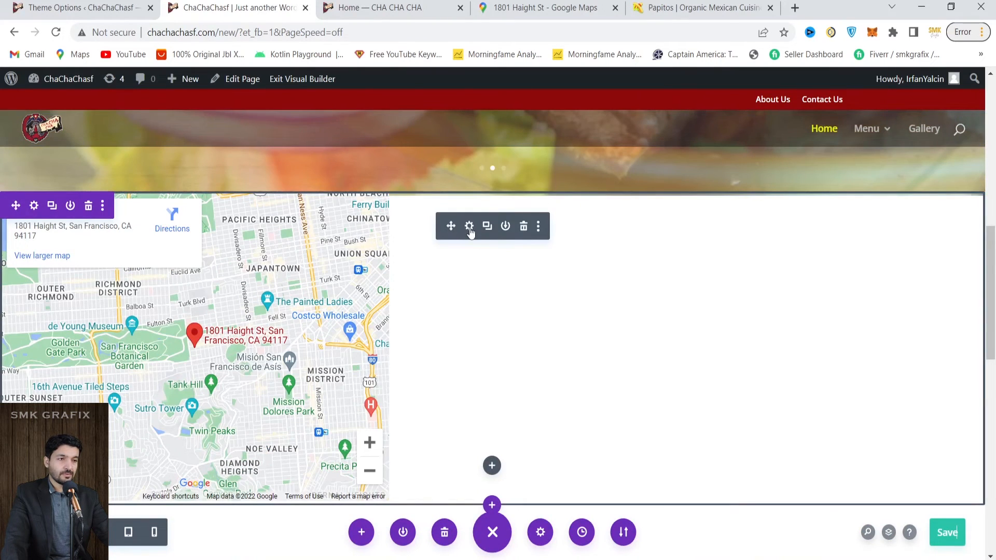
Step: Change the map iframe's width to 100% in the Fullwidth Code module and save the page
{"action": "left_click", "coordinate": [469, 228]}
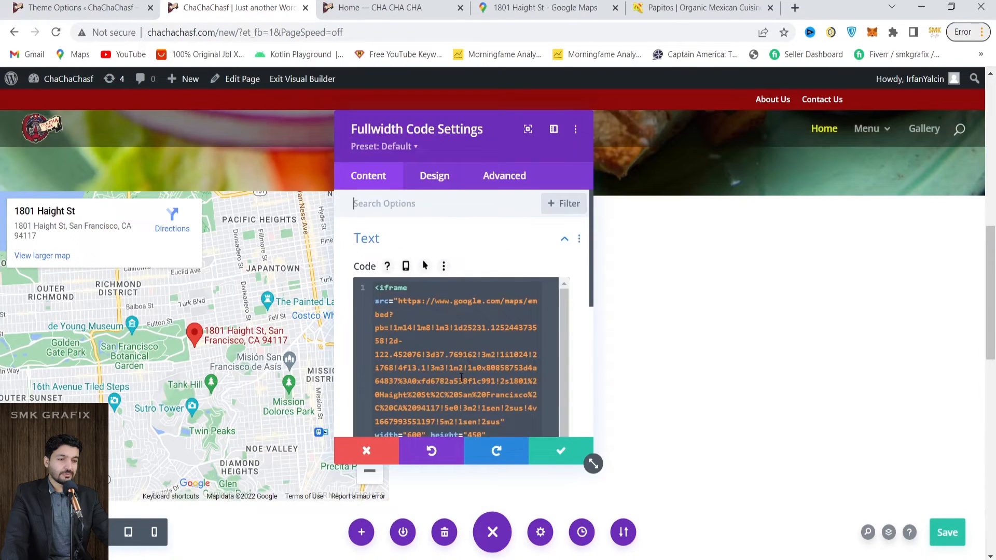
{"action": "scroll", "coordinate": [419, 415], "scroll_direction": "down", "scroll_amount": 1}
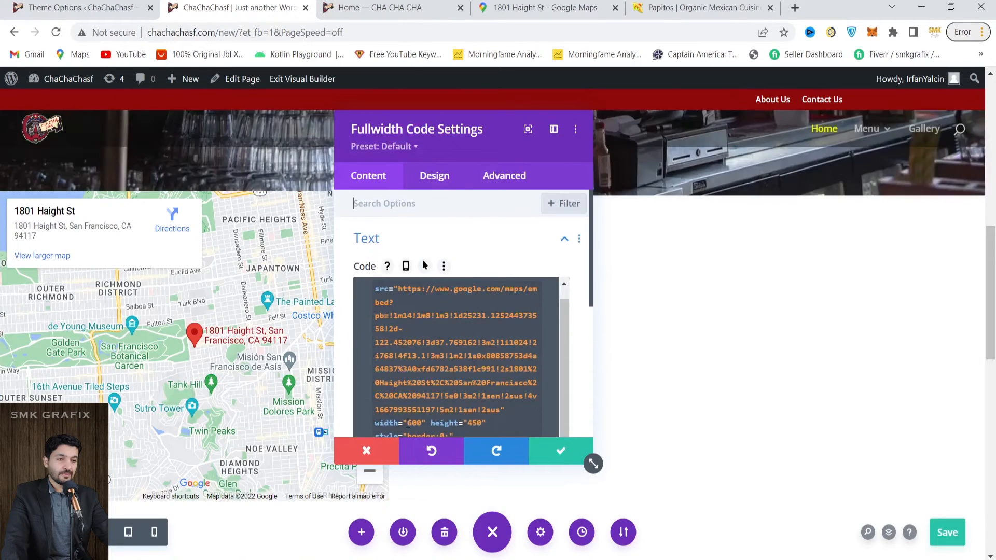
{"action": "scroll", "coordinate": [410, 415], "scroll_direction": "down", "scroll_amount": 2}
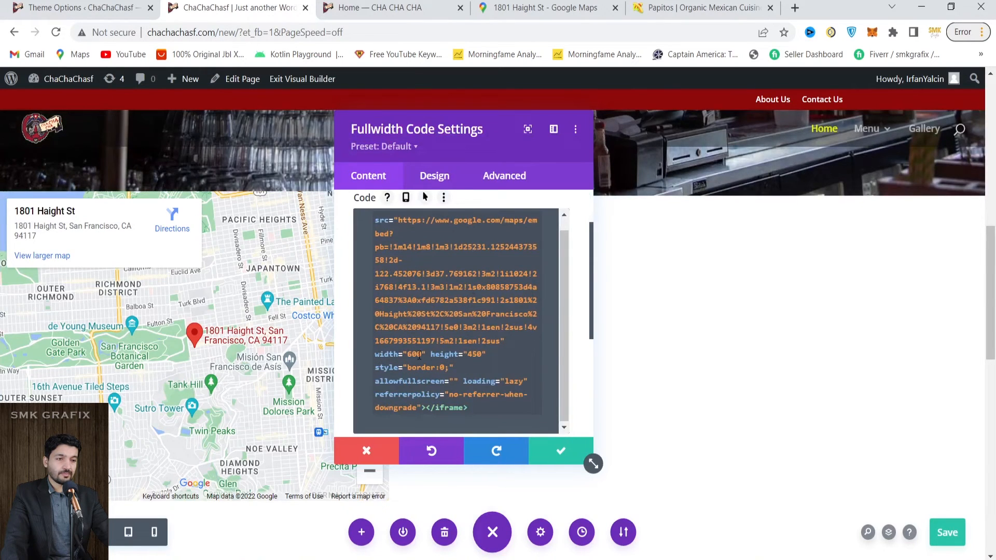
{"action": "left_click_drag", "start_coordinate": [421, 356], "coordinate": [404, 355]}
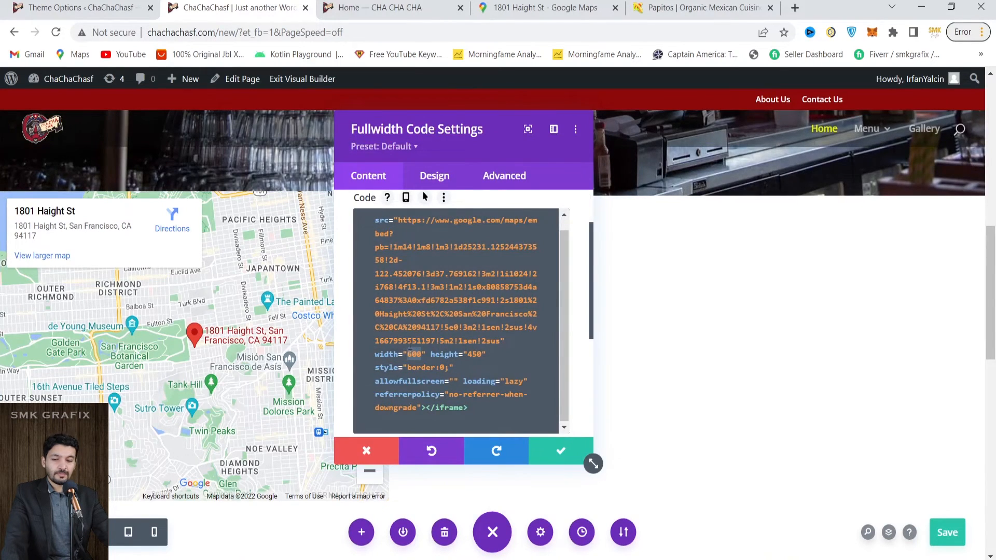
{"action": "type", "text": "100"}
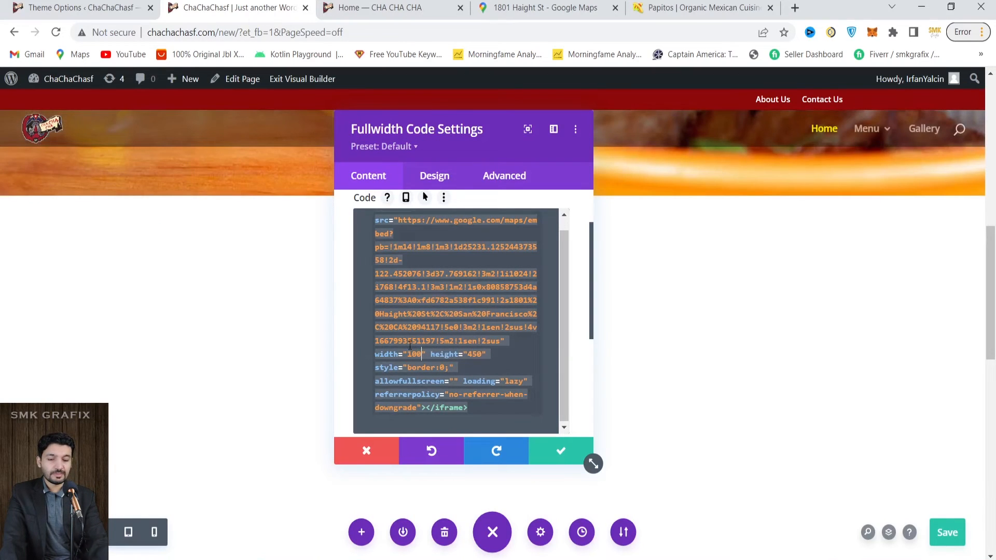
{"action": "type", "text": "%"}
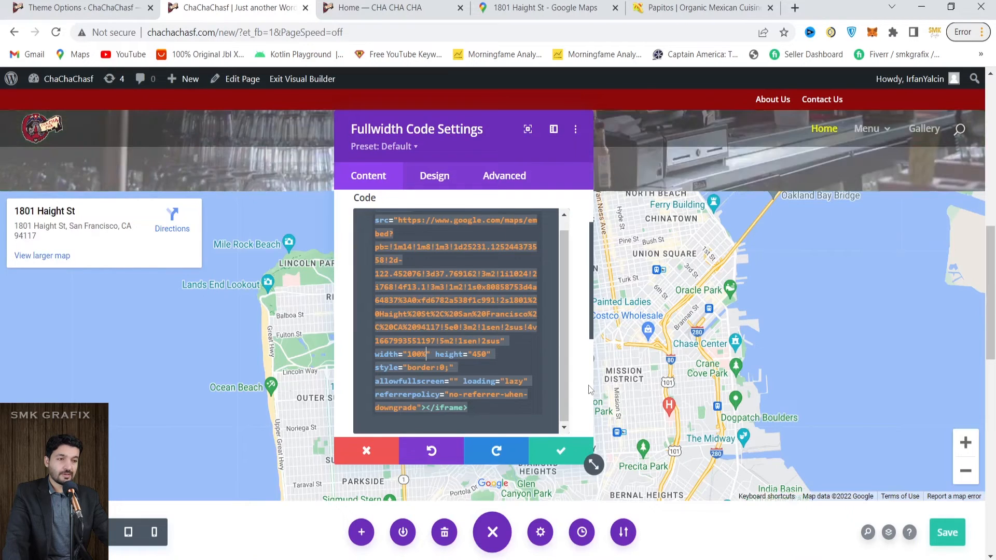
{"action": "left_click", "coordinate": [567, 457]}
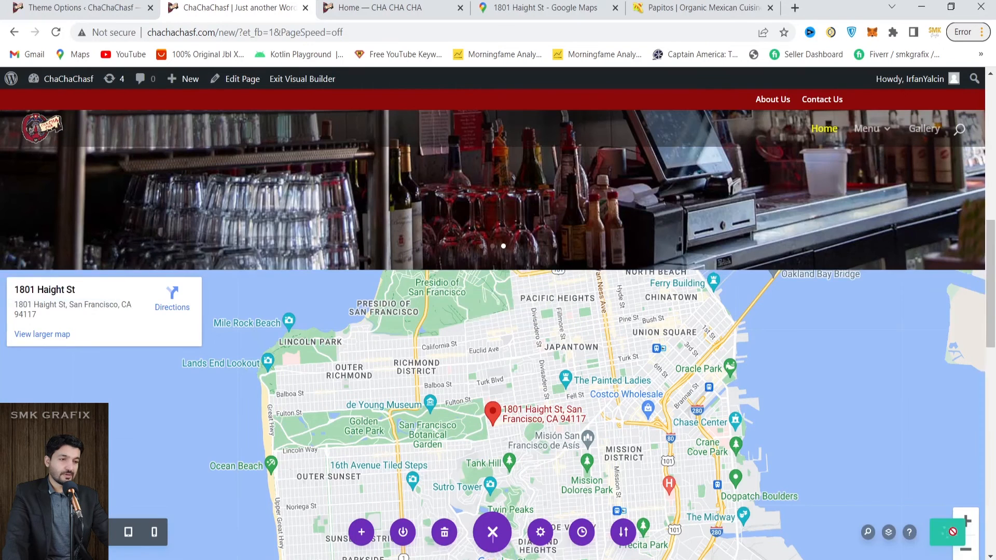
{"action": "left_click", "coordinate": [946, 532]}
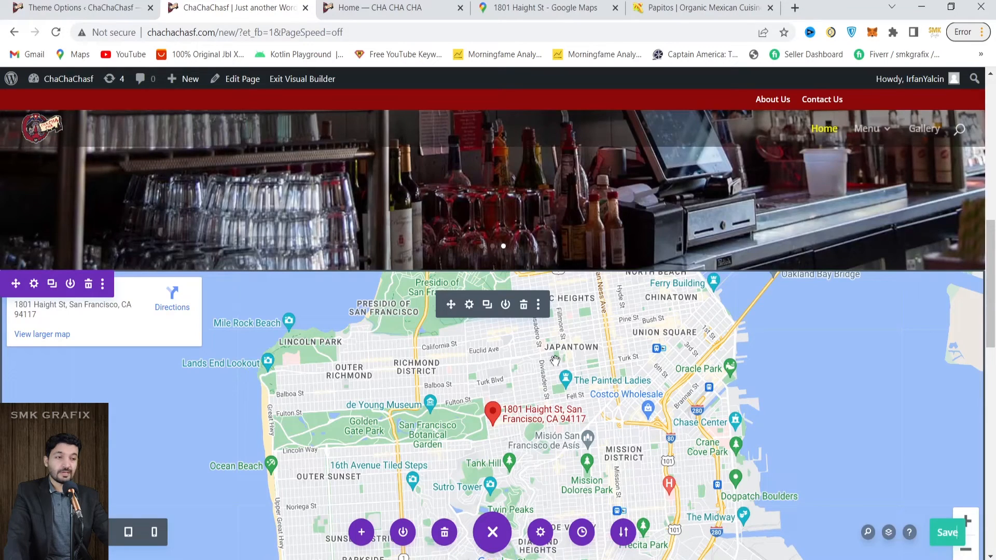
{"action": "key", "text": "ctrl+s"}
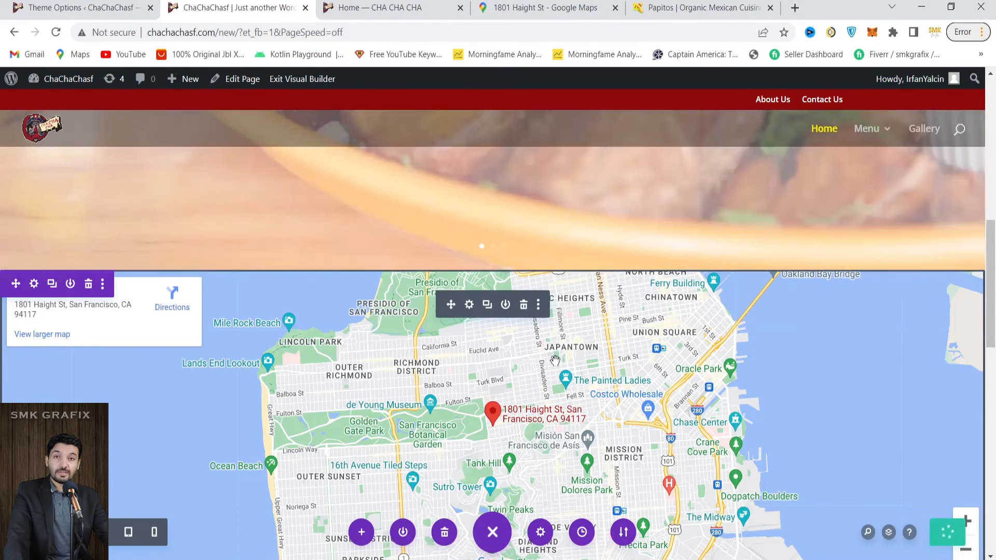
{"action": "left_click", "coordinate": [358, 7]}
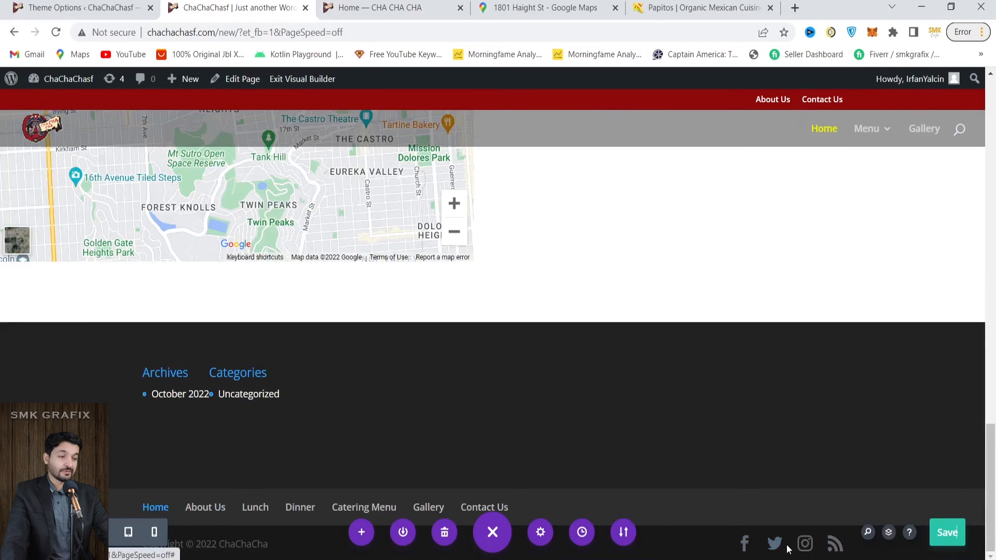
Step: In Divi Theme Options, disable Show RSS Icon and leave the Facebook, Twitter and Instagram icons enabled
{"action": "left_click", "coordinate": [106, 5]}
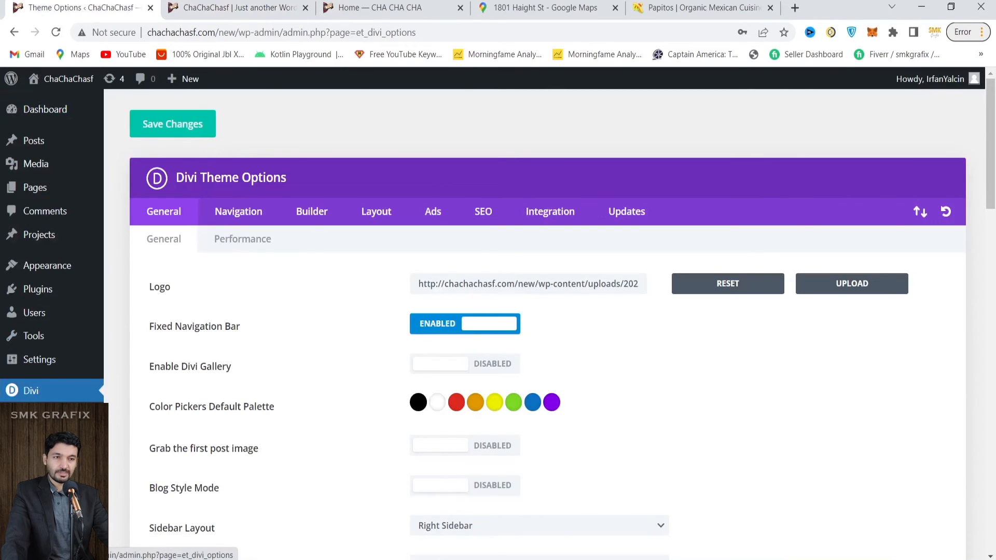
{"action": "scroll", "coordinate": [293, 394], "scroll_direction": "down", "scroll_amount": 8}
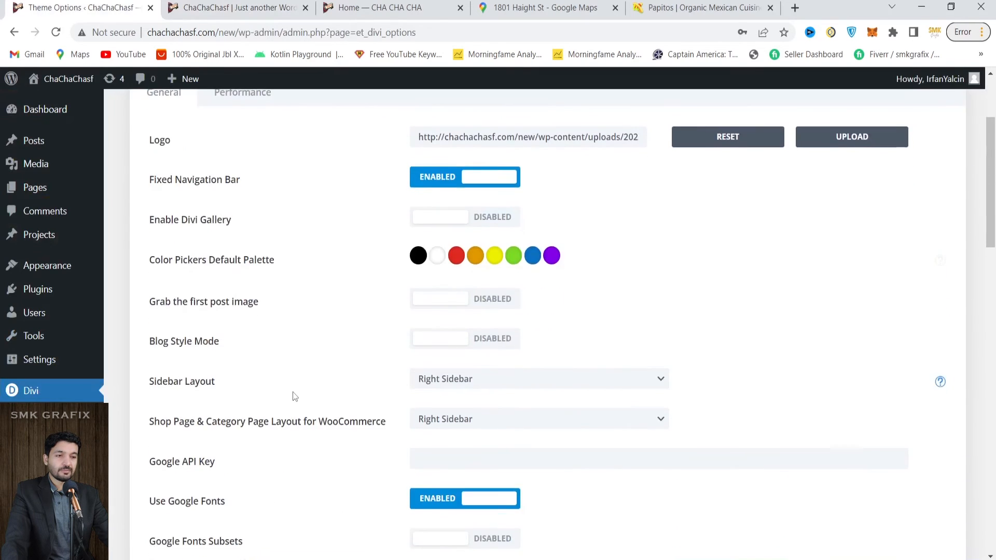
{"action": "scroll", "coordinate": [291, 396], "scroll_direction": "down", "scroll_amount": 2}
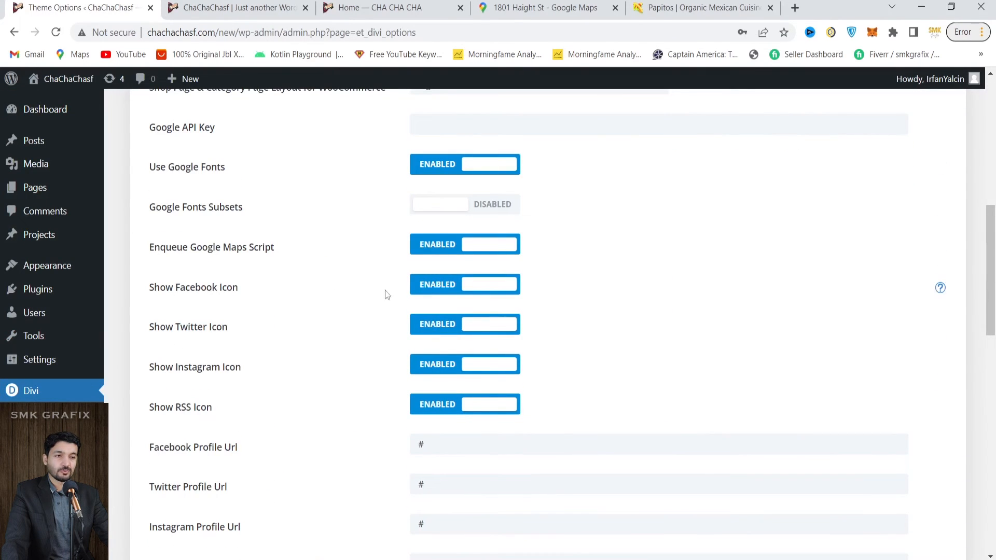
{"action": "left_click", "coordinate": [451, 291]}
{"action": "left_click", "coordinate": [452, 291]}
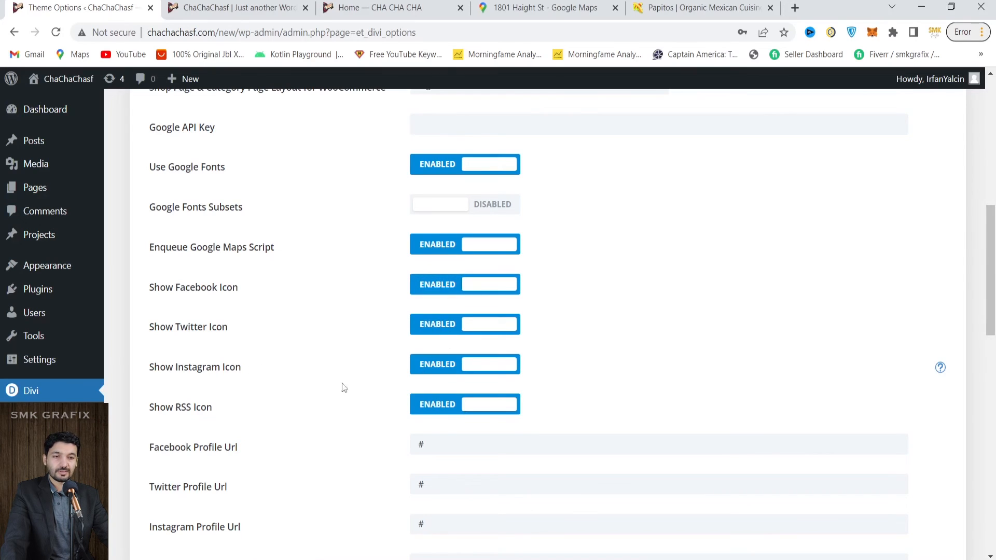
{"action": "left_click", "coordinate": [438, 411]}
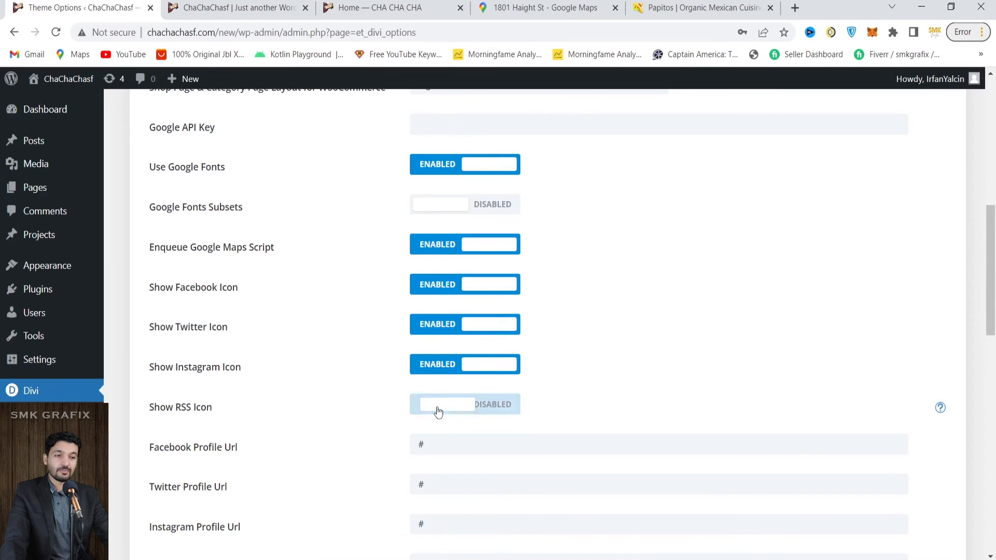
Step: Review the Facebook, Twitter and Instagram profile URL fields and save the theme options
{"action": "scroll", "coordinate": [439, 412], "scroll_direction": "down", "scroll_amount": 1}
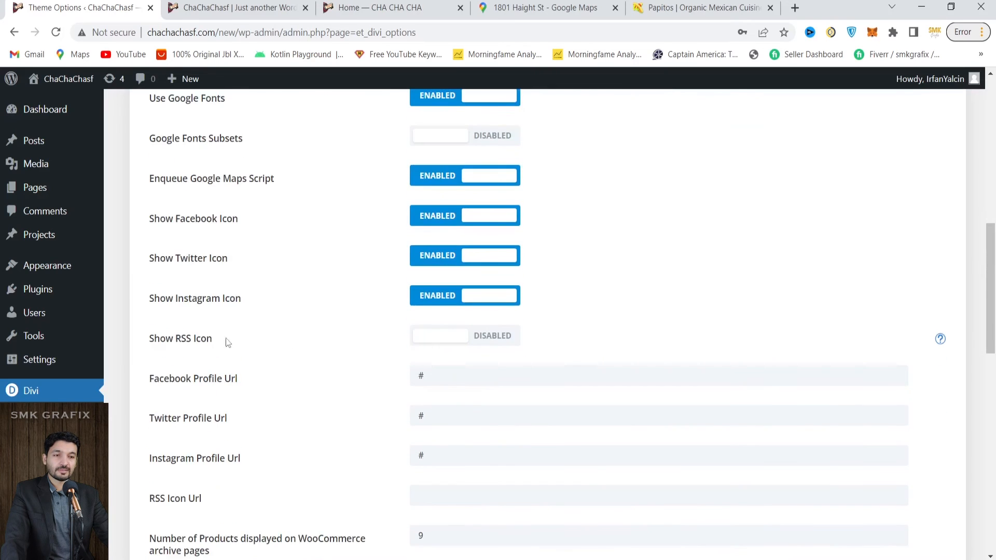
{"action": "scroll", "coordinate": [441, 343], "scroll_direction": "down", "scroll_amount": 1}
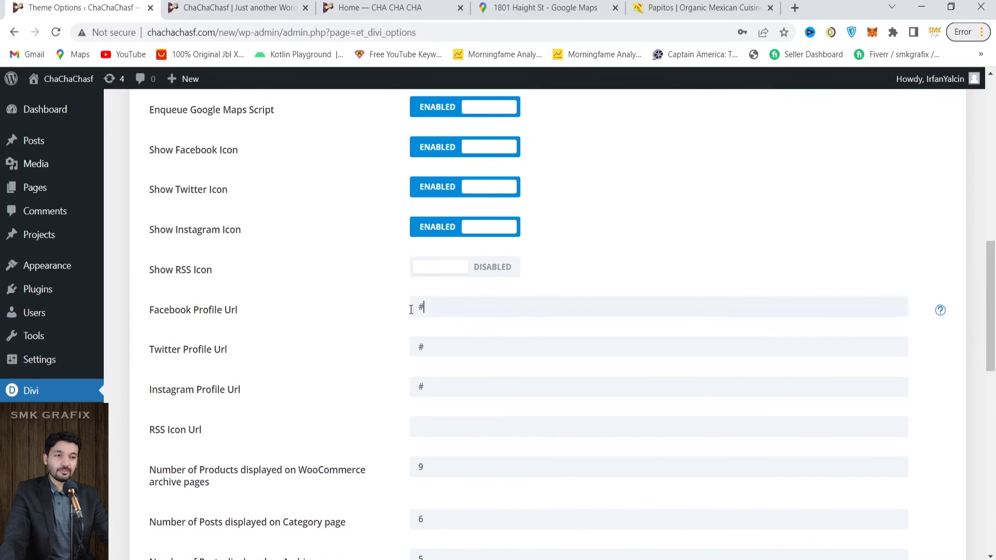
{"action": "left_click_drag", "start_coordinate": [411, 310], "coordinate": [439, 310]}
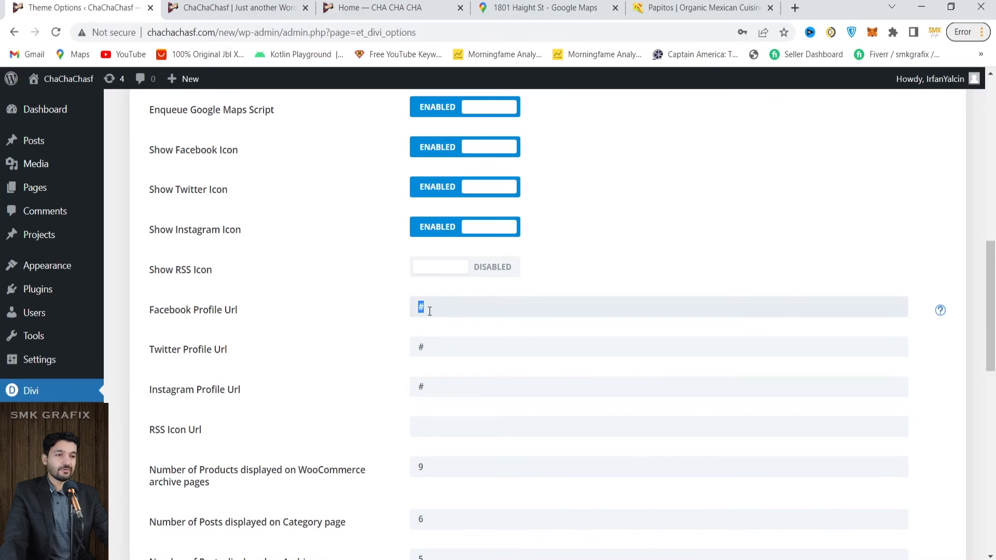
{"action": "scroll", "coordinate": [573, 315], "scroll_direction": "down", "scroll_amount": 1}
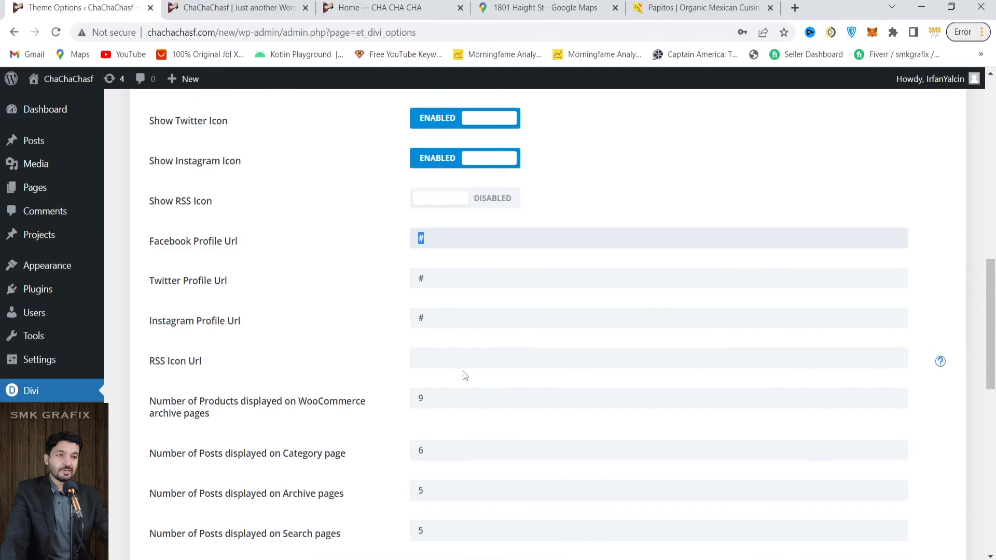
{"action": "scroll", "coordinate": [462, 371], "scroll_direction": "up", "scroll_amount": 3}
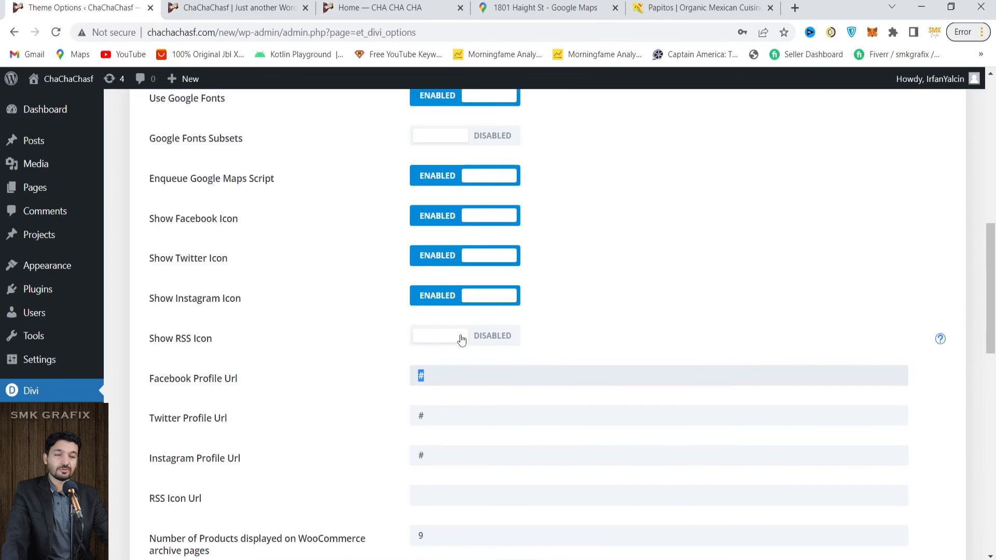
{"action": "scroll", "coordinate": [633, 372], "scroll_direction": "down", "scroll_amount": 14}
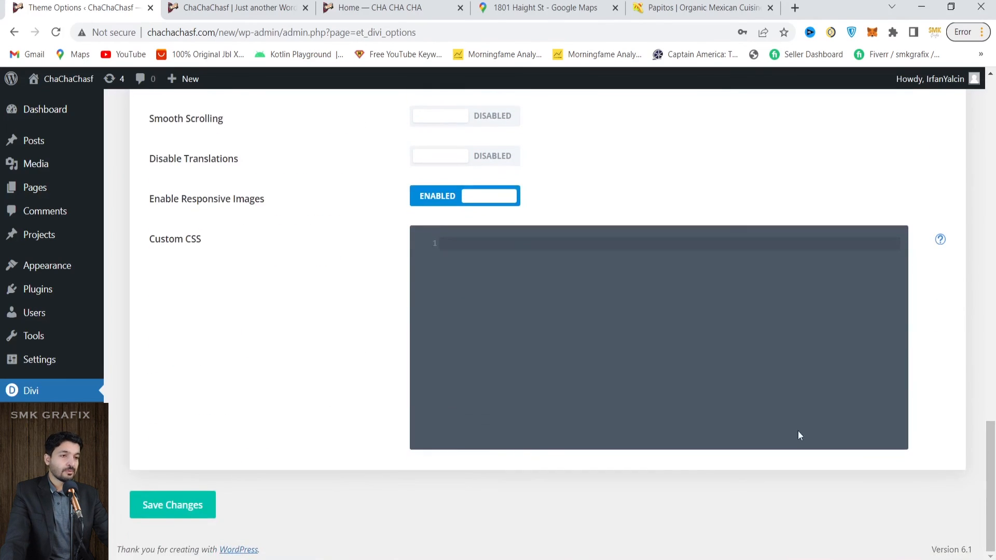
{"action": "left_click", "coordinate": [181, 507]}
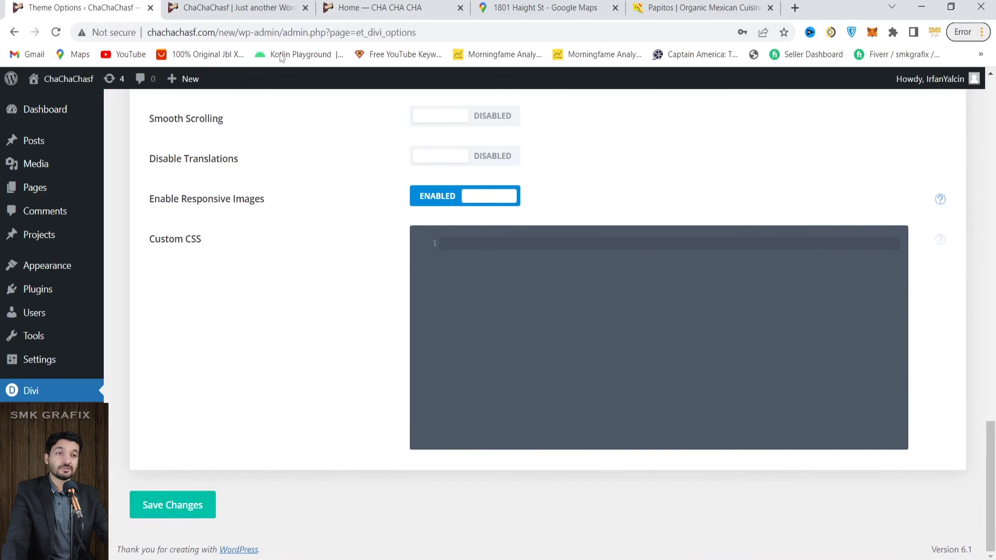
Step: Leave the Visual Builder and open the live site in a new tab to check the footer's social icons
{"action": "left_click", "coordinate": [262, 6]}
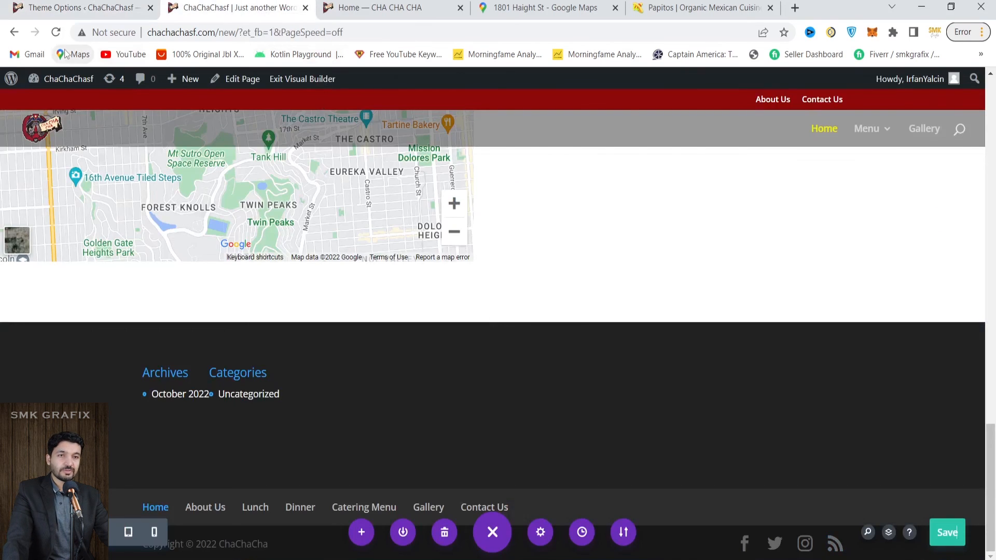
{"action": "left_click", "coordinate": [298, 82]}
{"action": "mouse_move", "coordinate": [67, 80]}
{"action": "right_click", "coordinate": [60, 106]}
{"action": "left_click", "coordinate": [100, 111]}
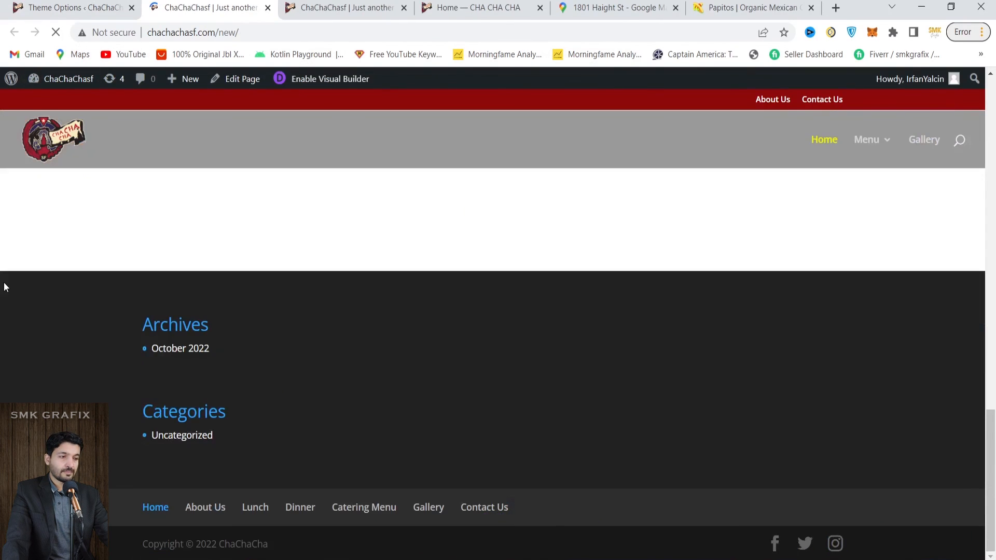